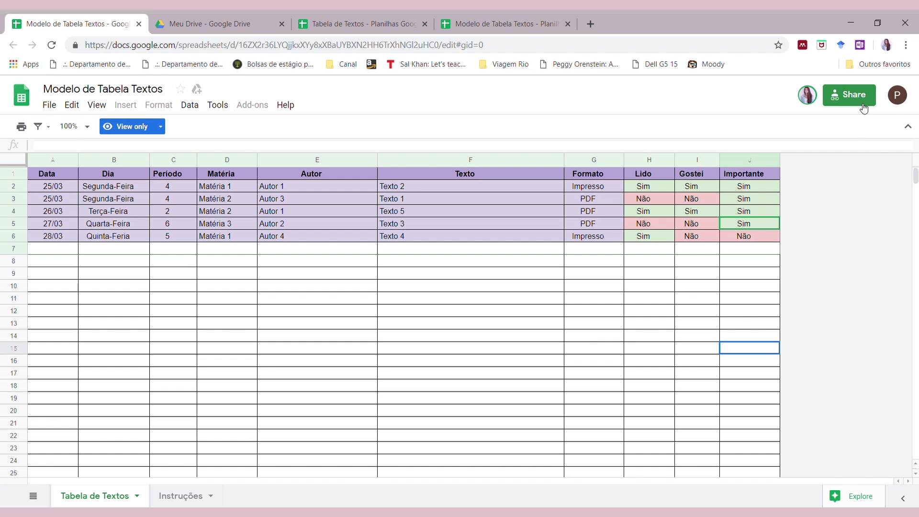
click(897, 94)
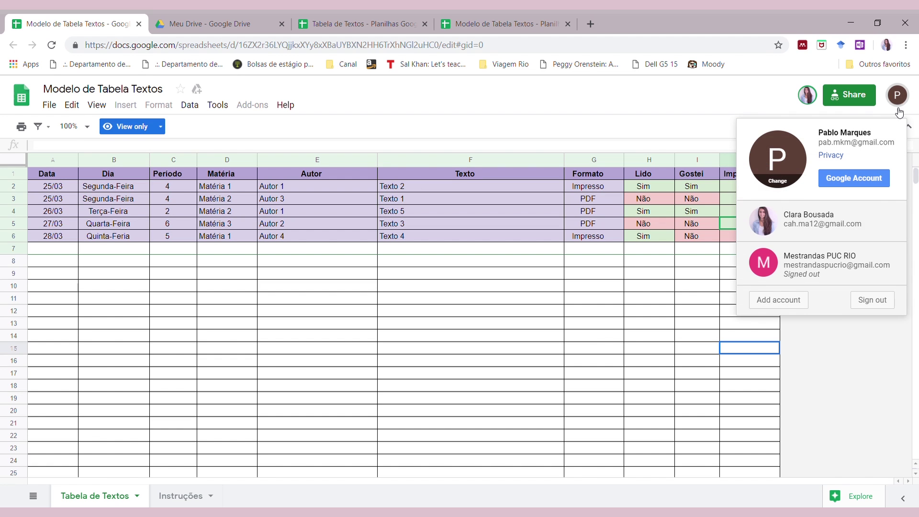
click(839, 319)
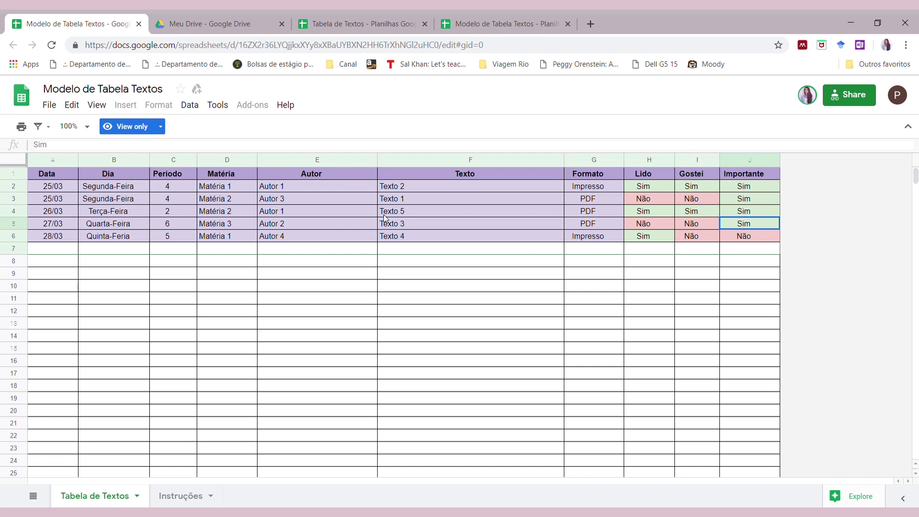
click(61, 108)
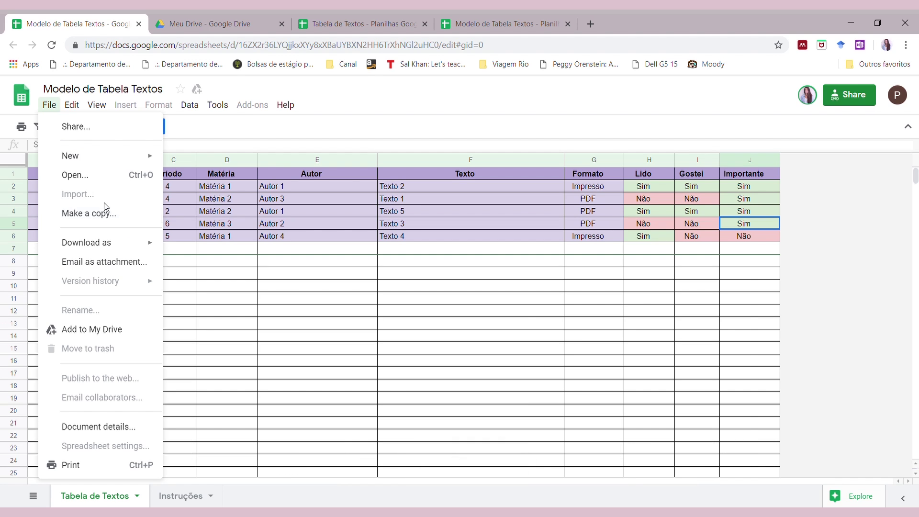
click(415, 266)
click(277, 239)
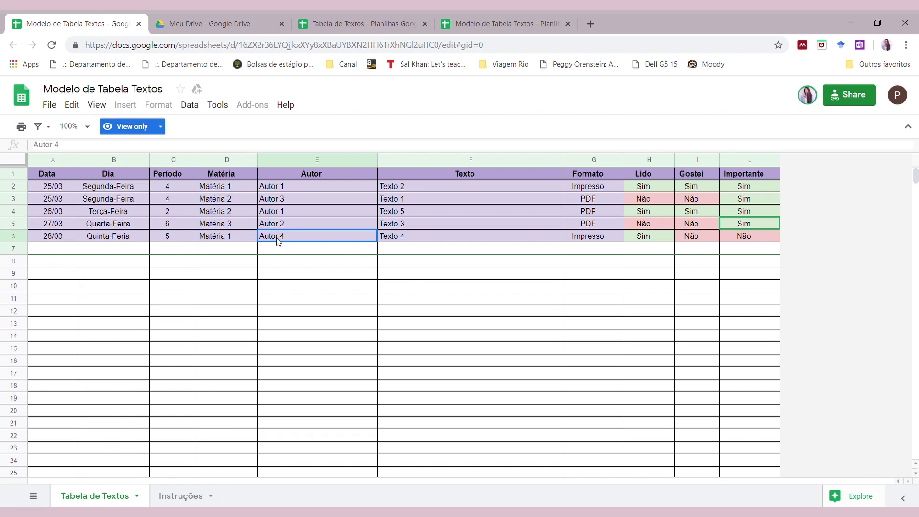
click(288, 226)
click(179, 199)
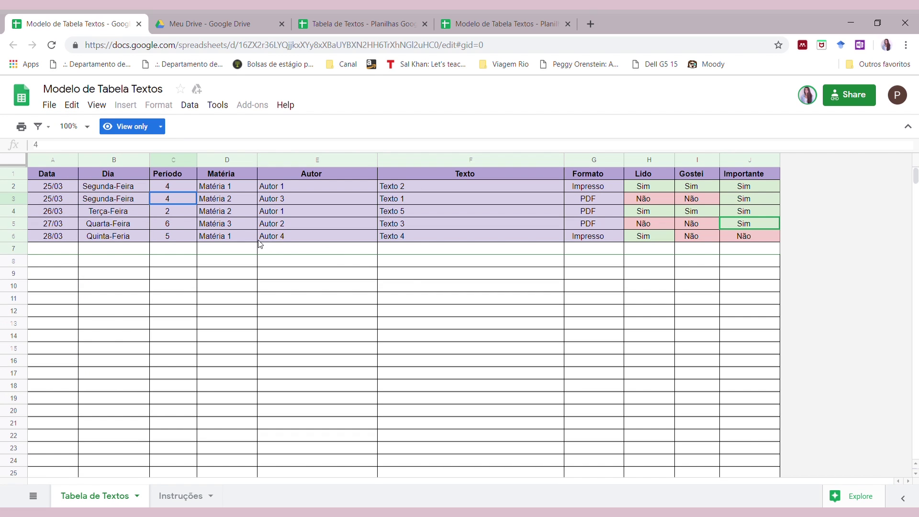
click(238, 240)
click(480, 235)
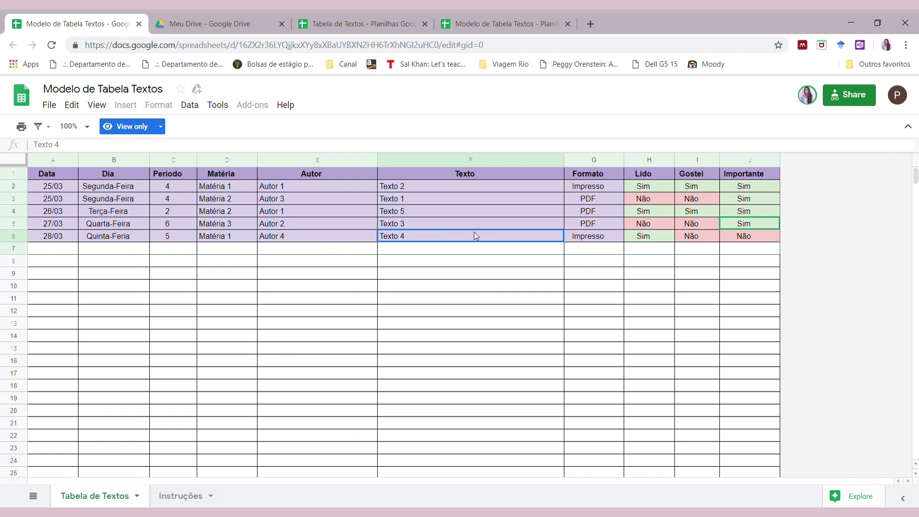
click(689, 254)
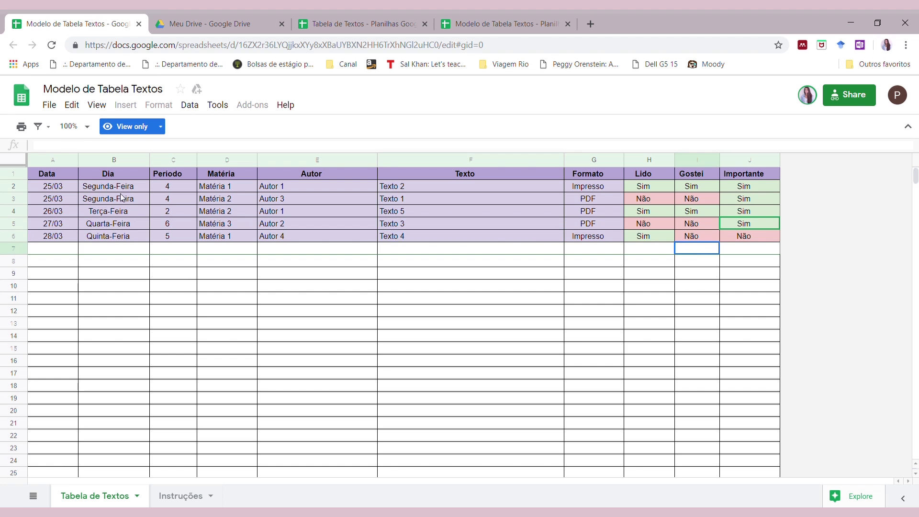
Step: Make an editable copy of the template spreadsheet named "Tabela de Textos" in My Drive
click(50, 105)
click(100, 214)
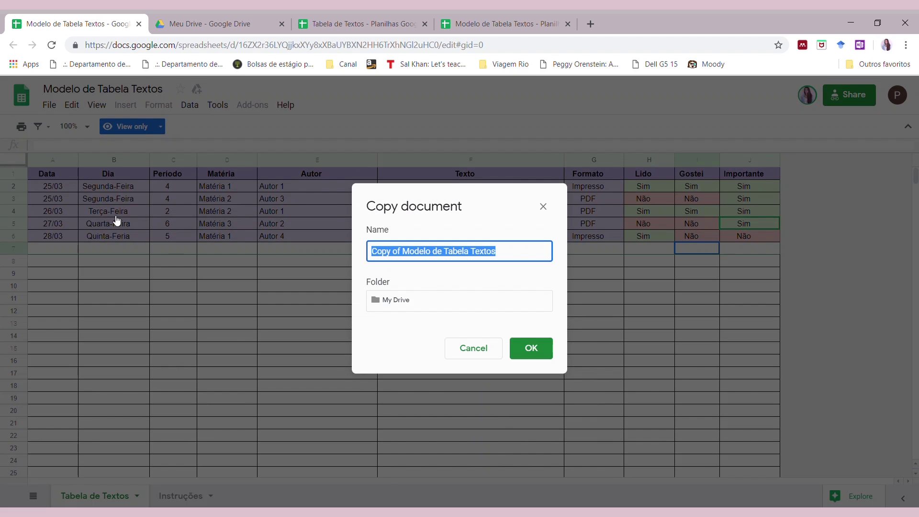
click(405, 254)
drag(442, 254, 254, 244)
key(BackSpace)
text(de)
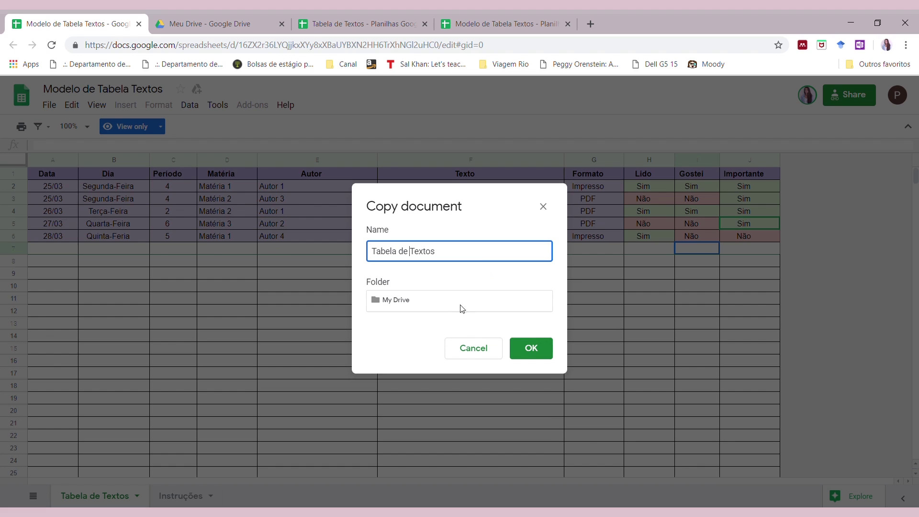
click(424, 304)
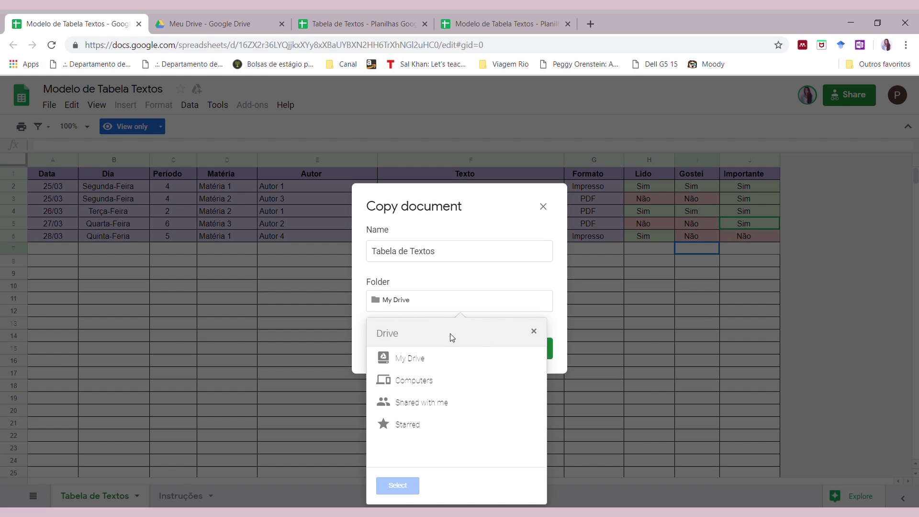
click(528, 359)
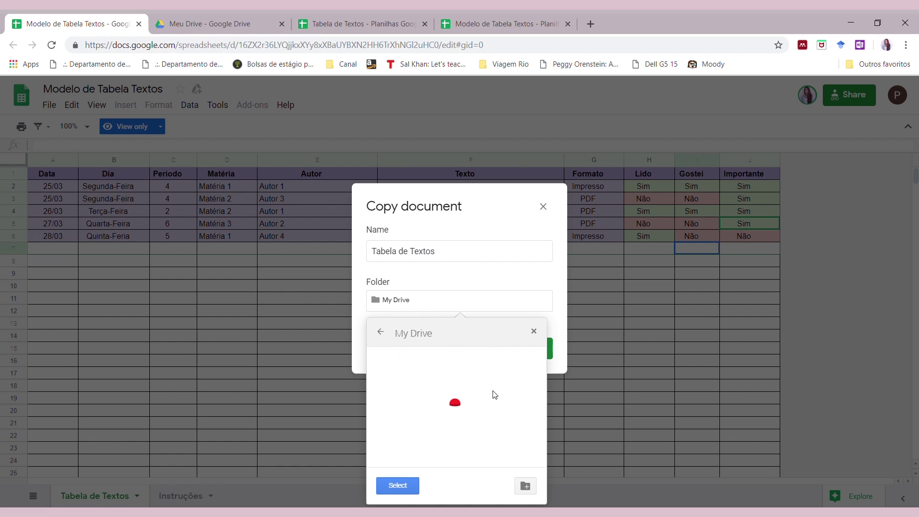
click(508, 288)
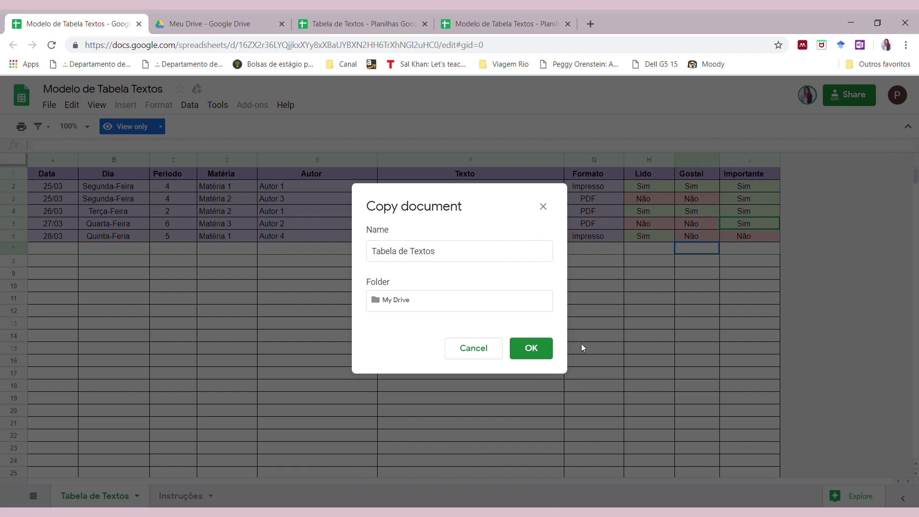
click(535, 355)
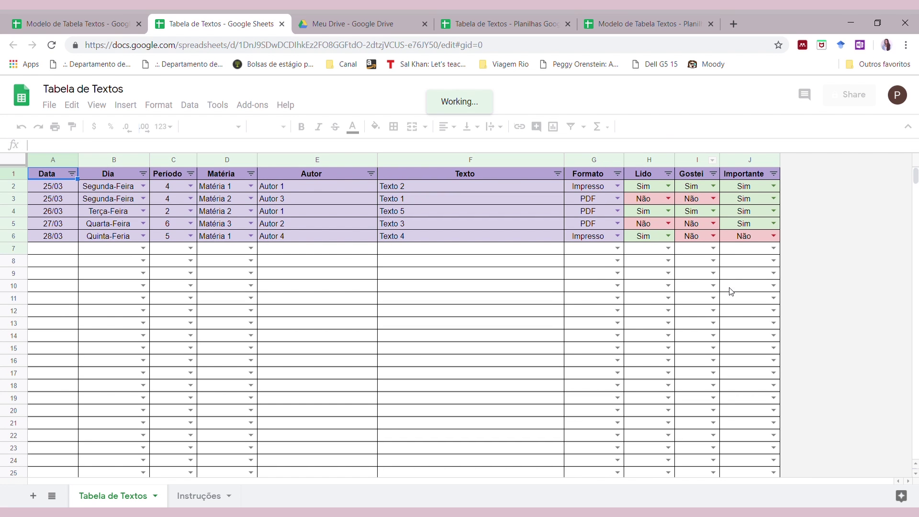
Step: Try entering the sample text "39m v" in cell A7 of the copied table
click(53, 249)
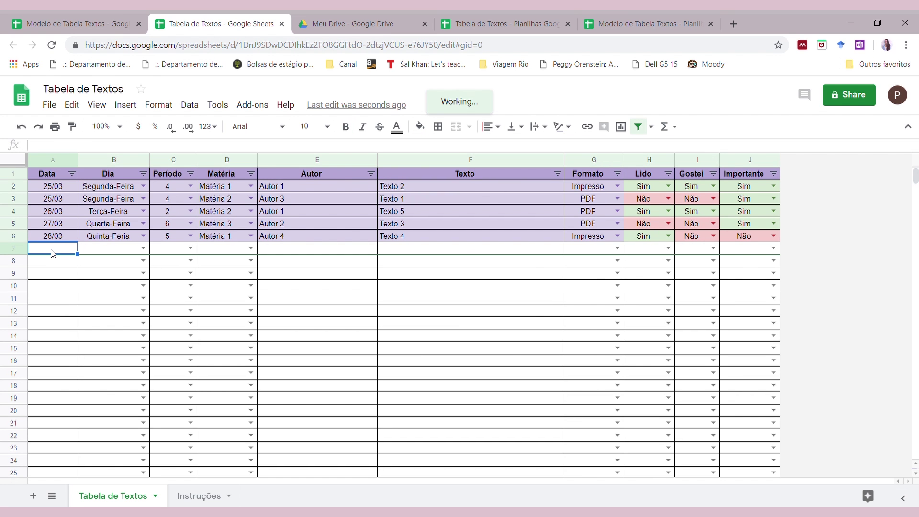
double_click(63, 252)
text(39m v)
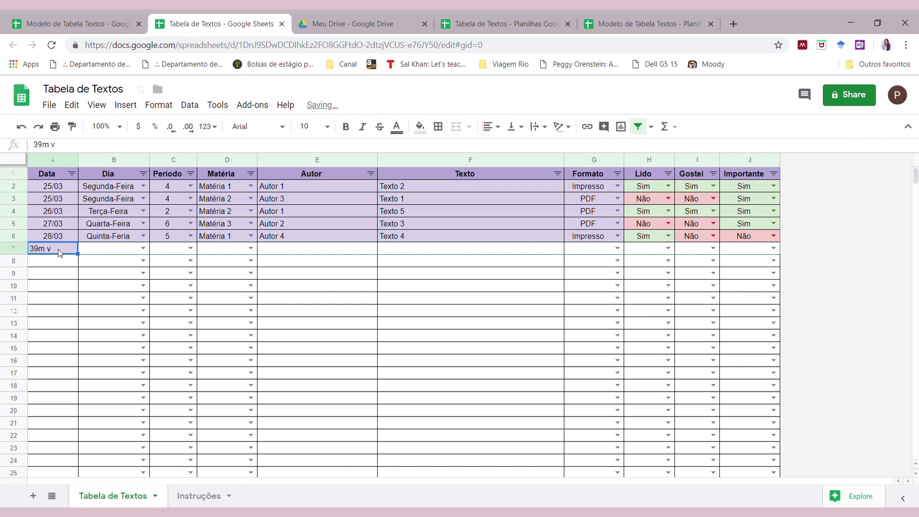
key(Escape)
click(87, 255)
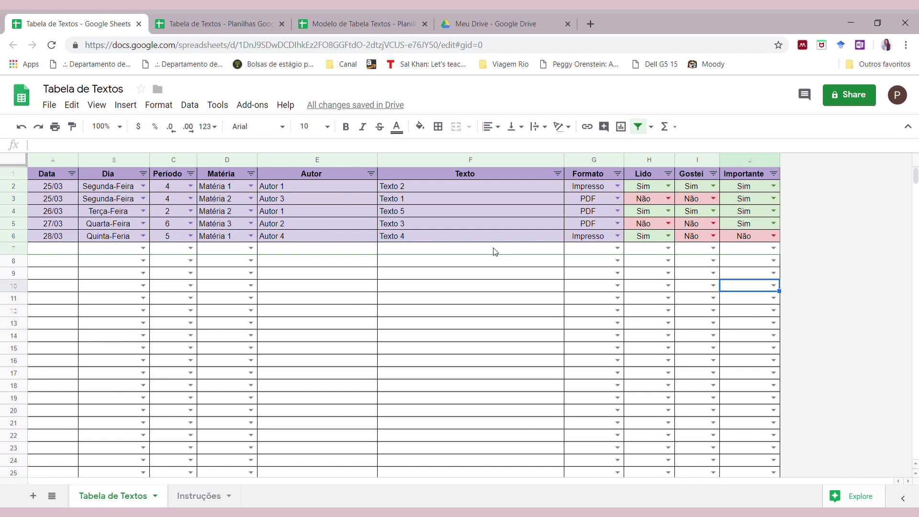
Step: Review the how-to sections on the Instruções sheet and return to the Tabela de Textos sheet
click(203, 497)
click(379, 449)
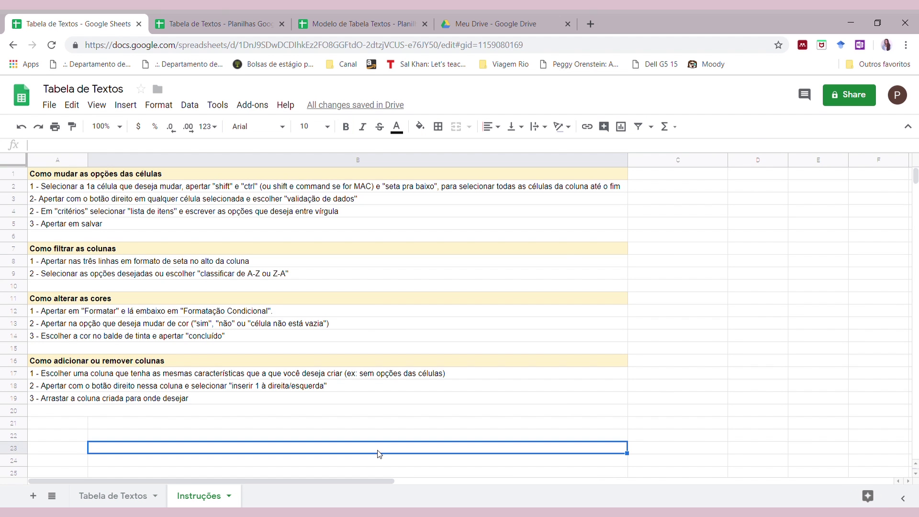
click(94, 177)
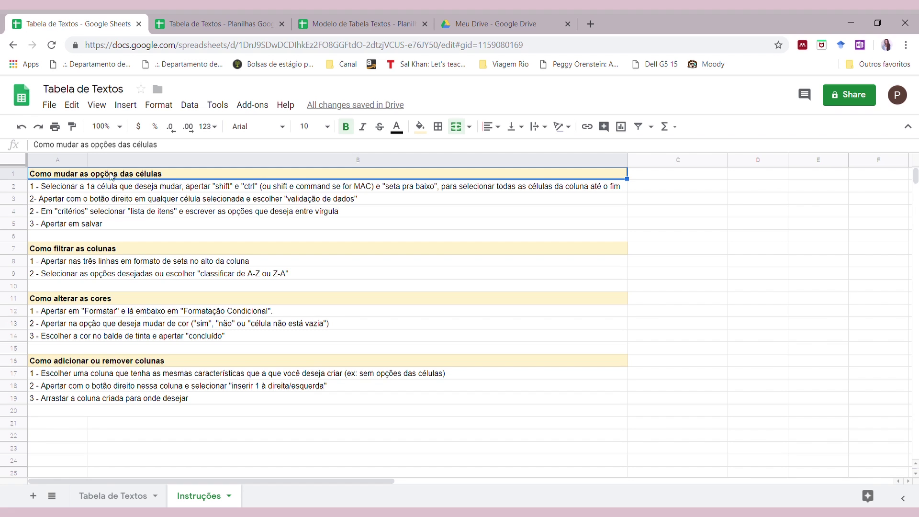
click(143, 360)
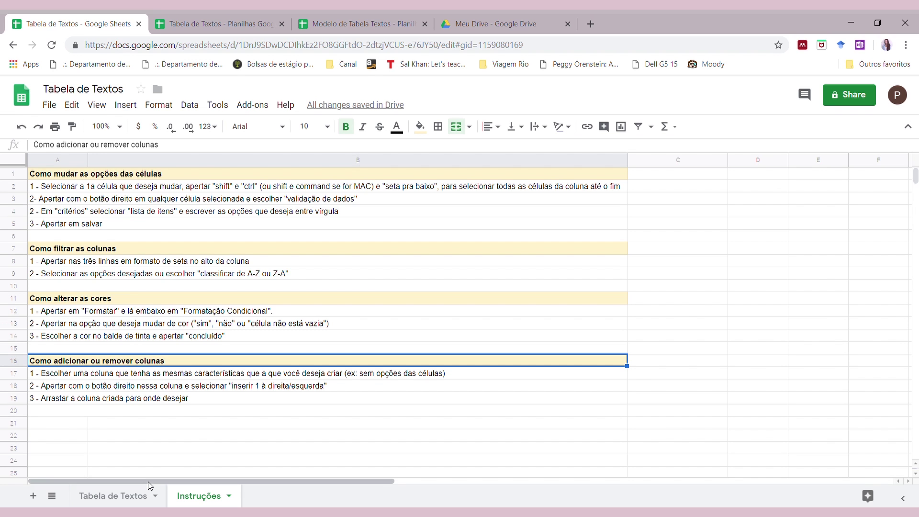
click(122, 501)
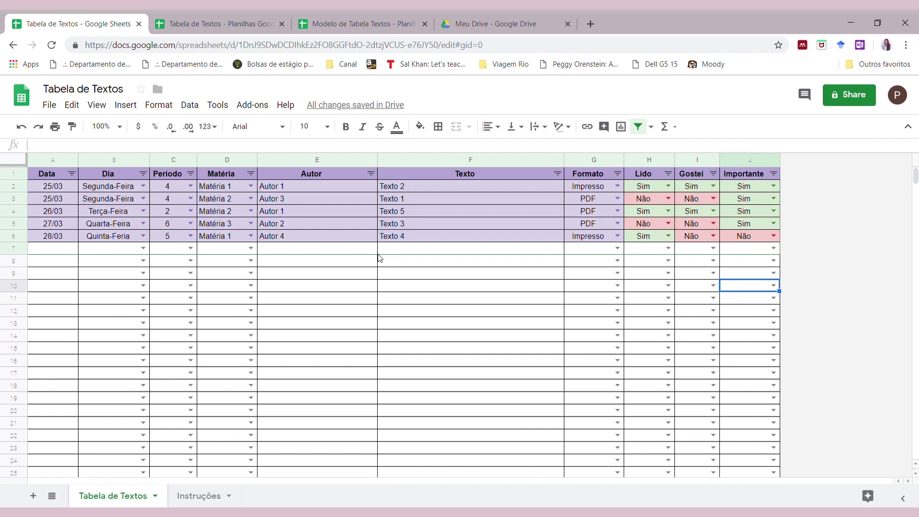
click(206, 495)
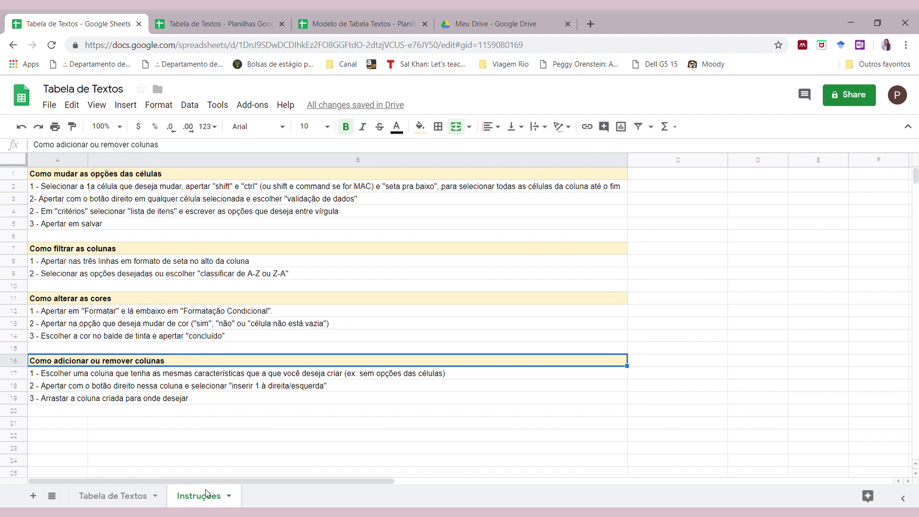
click(441, 411)
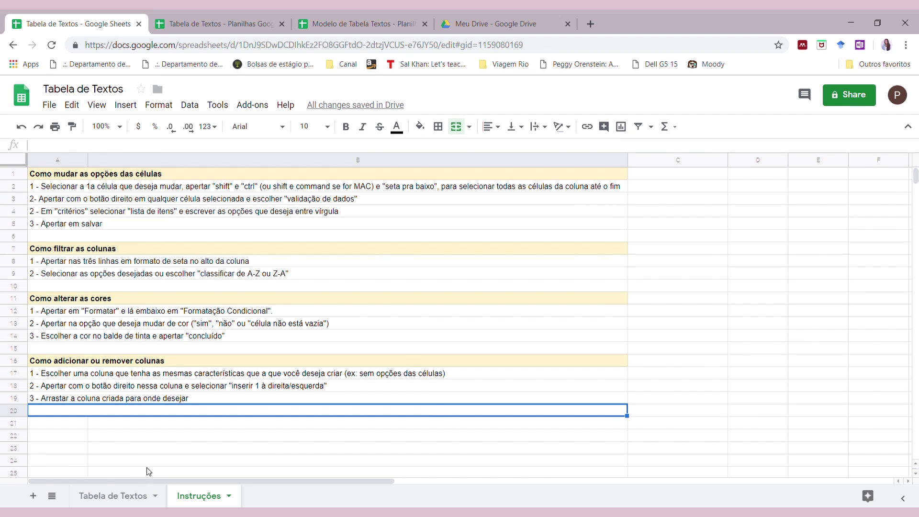
drag(217, 180, 214, 402)
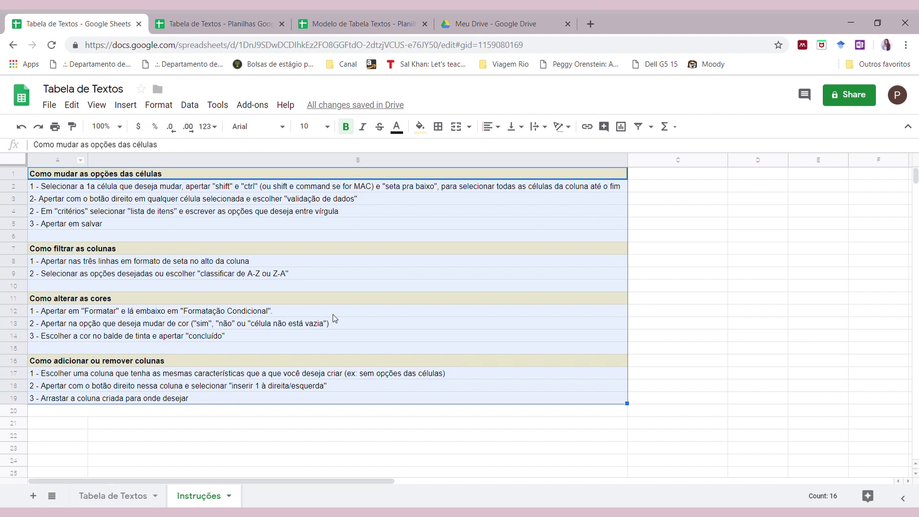
click(332, 314)
key(ctrl+shift+Page_Up)
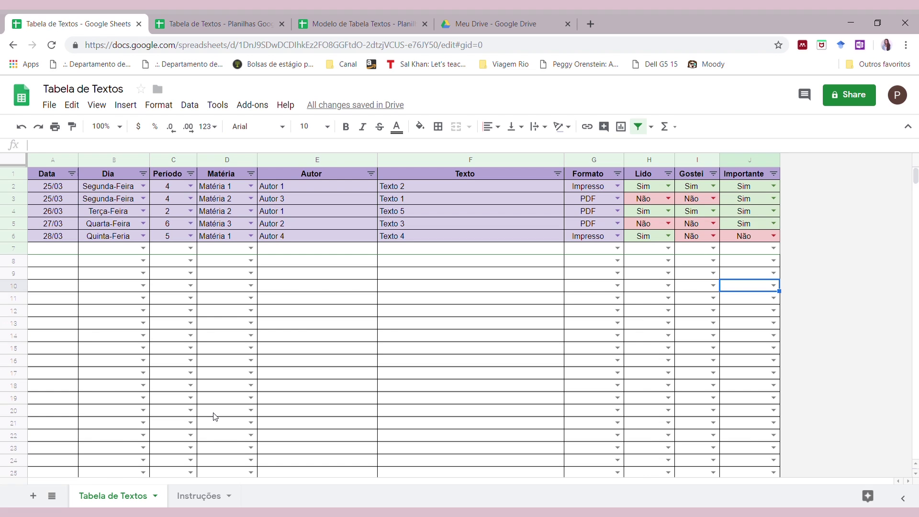
Step: Change the date in the first data row of the Data column to 08/04
click(60, 162)
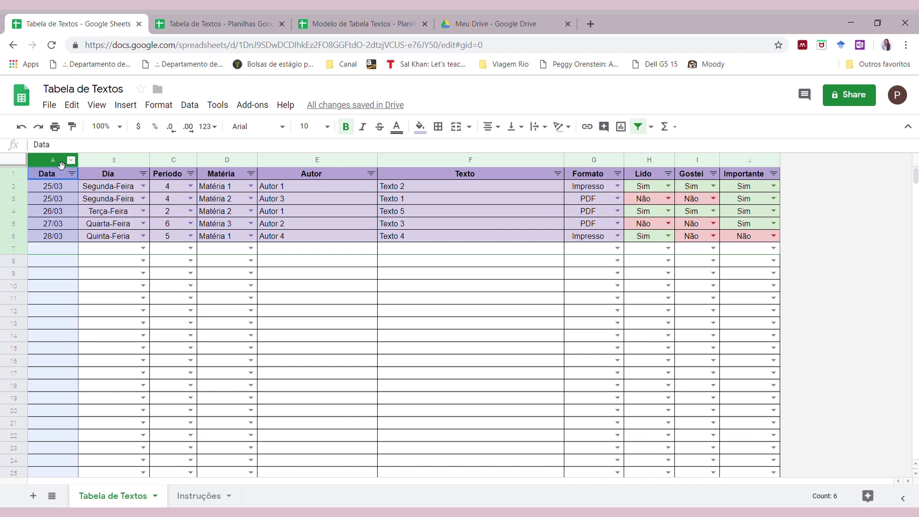
click(108, 211)
click(62, 186)
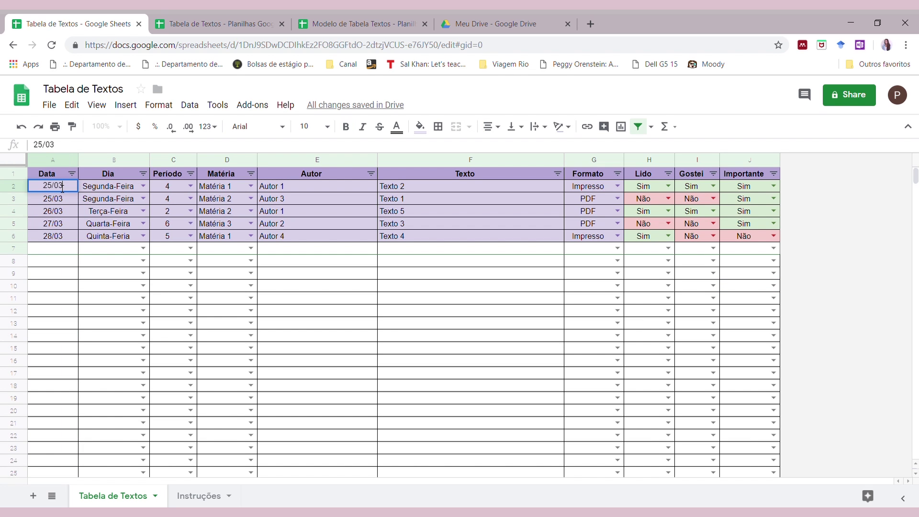
key(ctrl+semicolon)
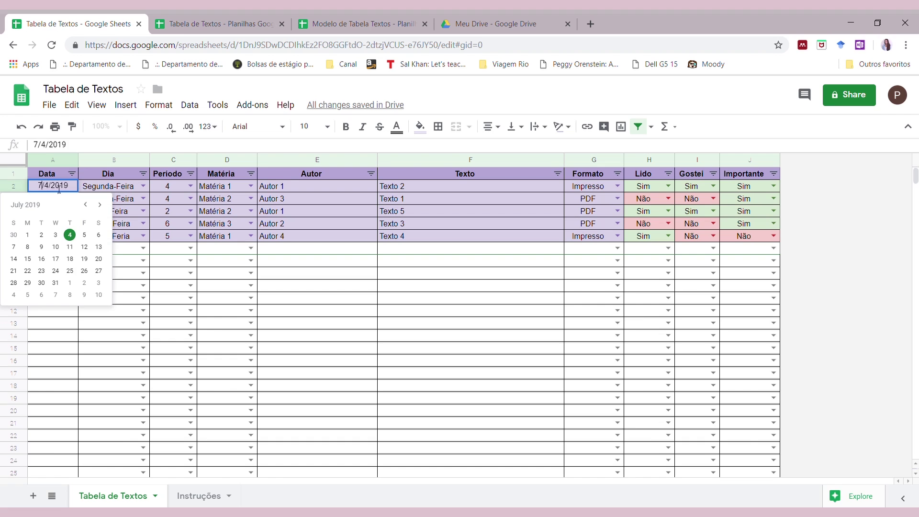
key(Home)
key(Delete)
text(8)
key(Return)
click(50, 176)
Step: View the weekday options available in the first data row of the Dia column
click(139, 191)
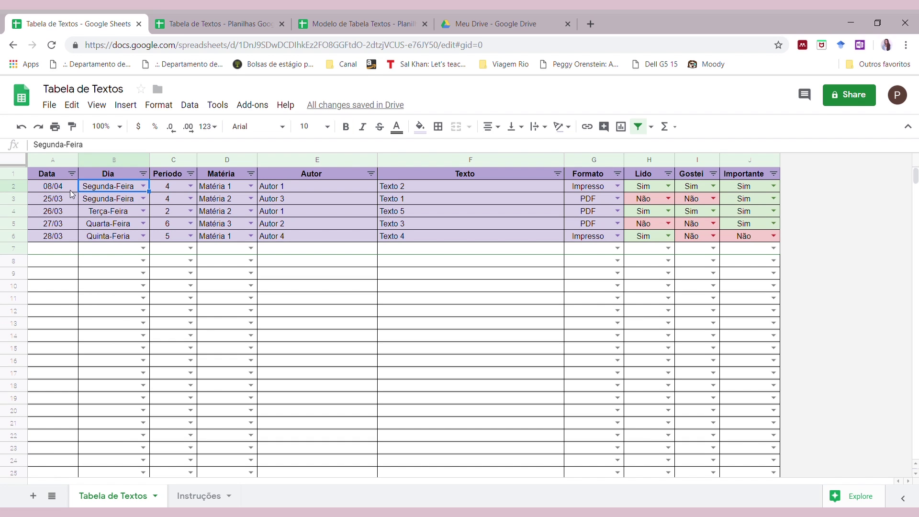
click(145, 187)
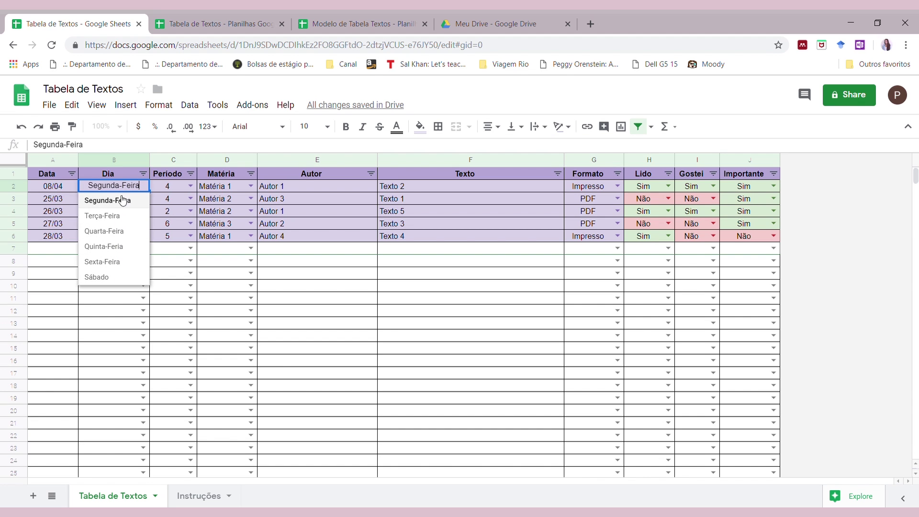
click(211, 236)
click(143, 186)
Step: Set the Período of the first data row to 1
click(189, 186)
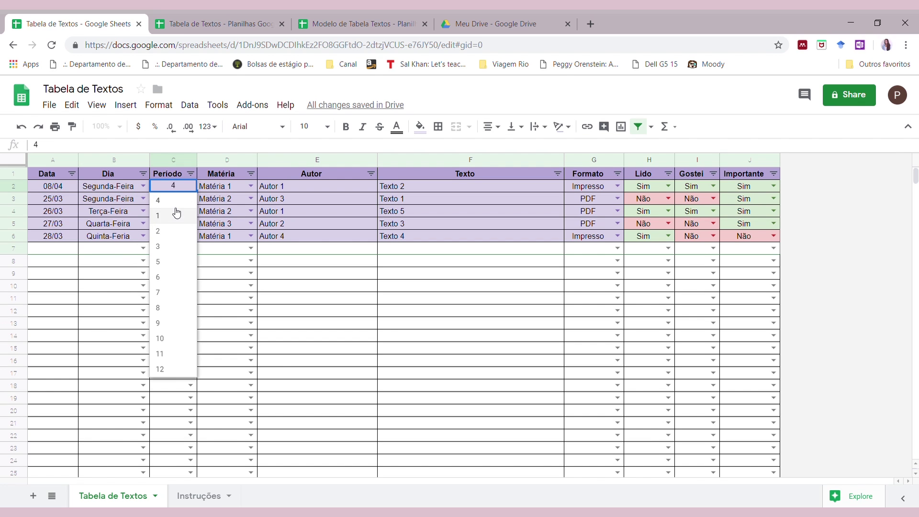
click(176, 216)
click(272, 225)
Step: Widen the Matéria column slightly
click(143, 297)
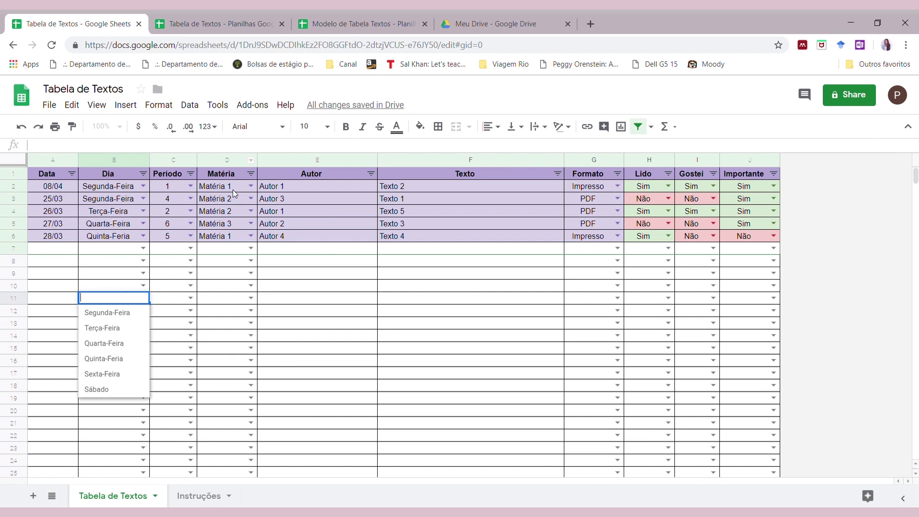
drag(257, 159, 269, 159)
click(345, 284)
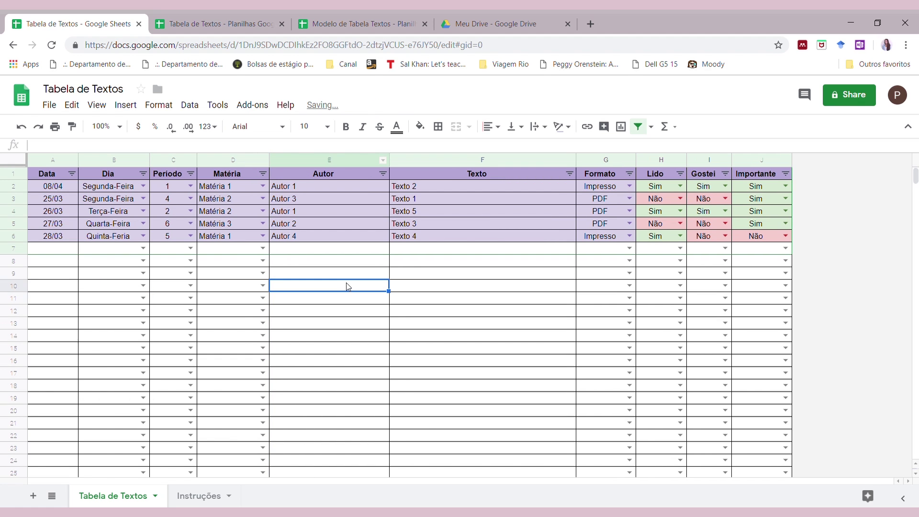
Step: View the subject options offered in the first data row of the Matéria column
click(266, 188)
click(339, 250)
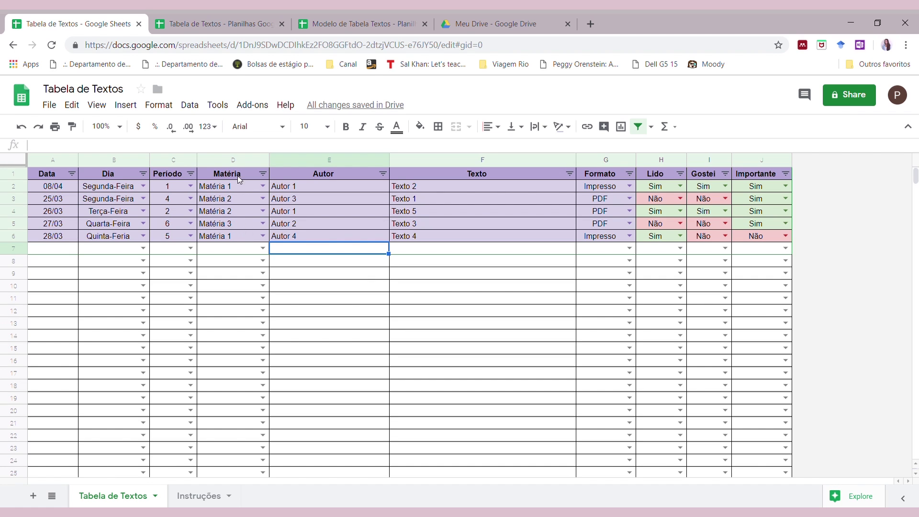
click(262, 186)
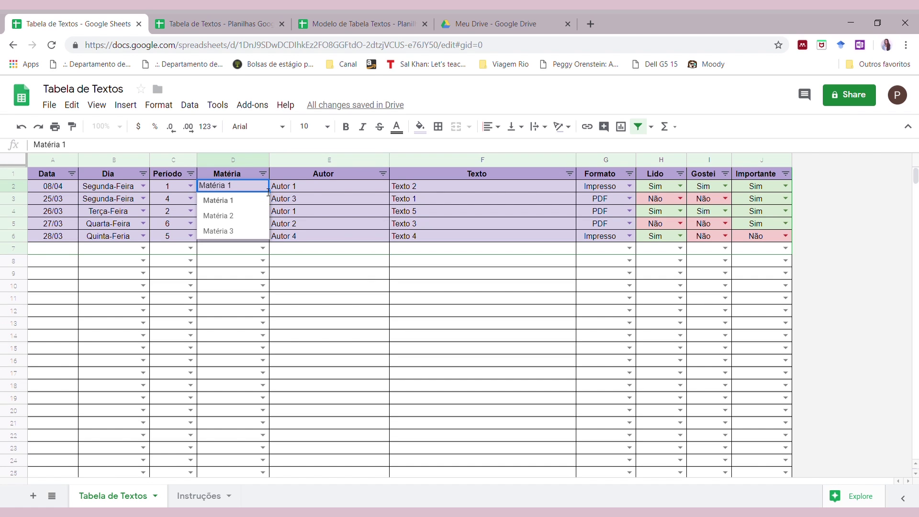
click(298, 199)
click(263, 186)
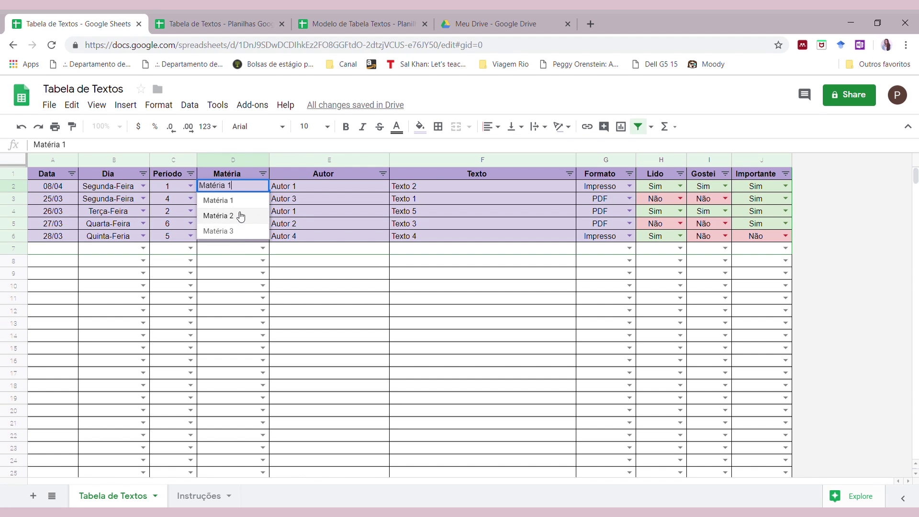
click(302, 209)
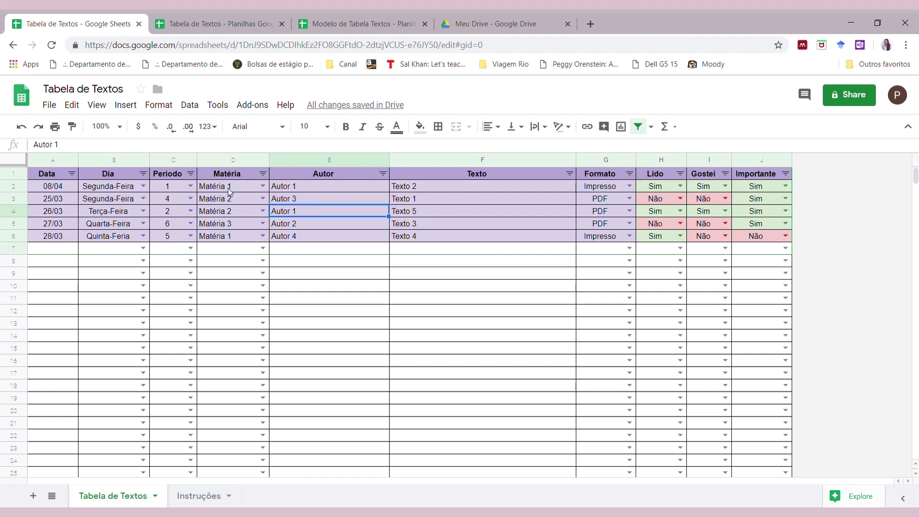
Step: Review the steps for changing the cell options on the Instruções sheet, then return to the Tabela de Textos sheet
key(ctrl+shift+Page_Down)
drag(276, 186, 230, 224)
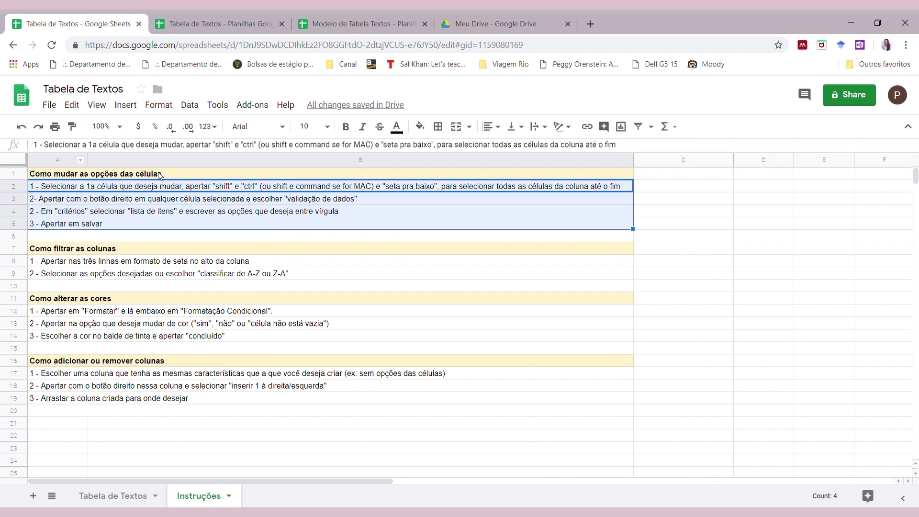
click(117, 495)
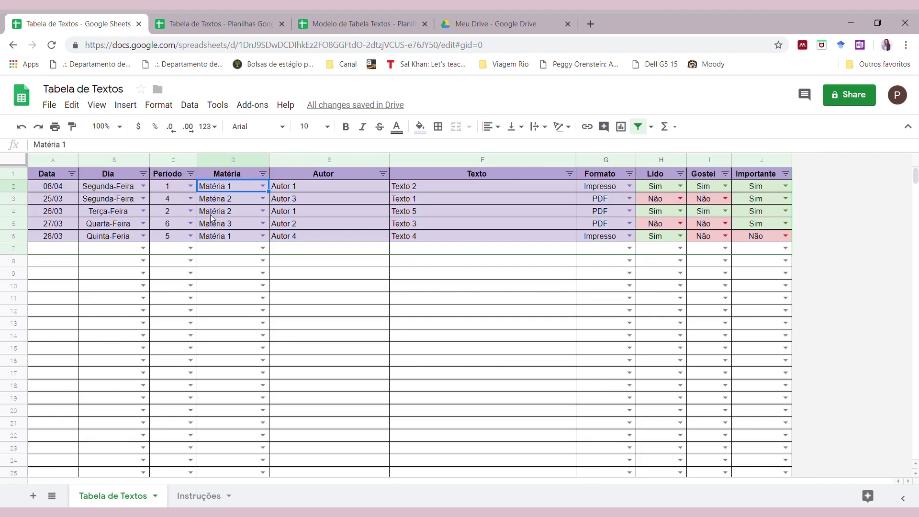
key(Down)
click(239, 214)
click(246, 236)
click(319, 226)
click(326, 194)
click(320, 183)
click(231, 186)
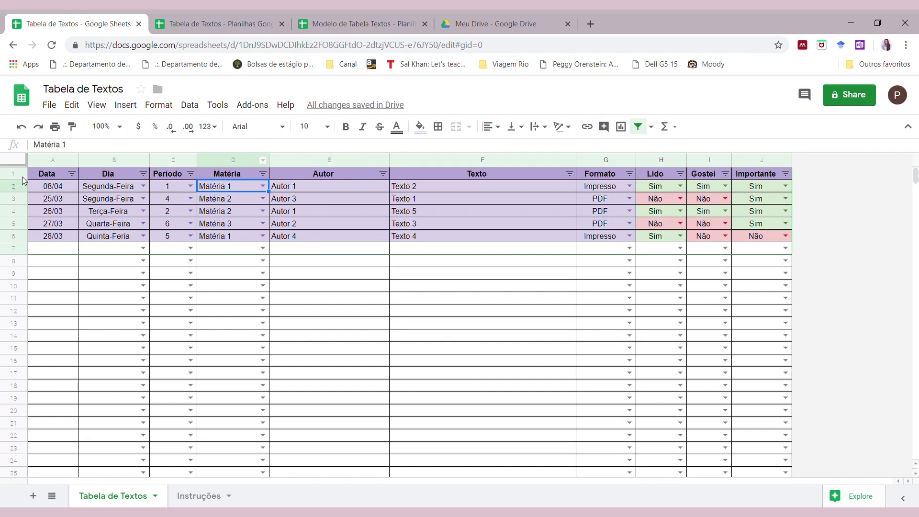
click(362, 237)
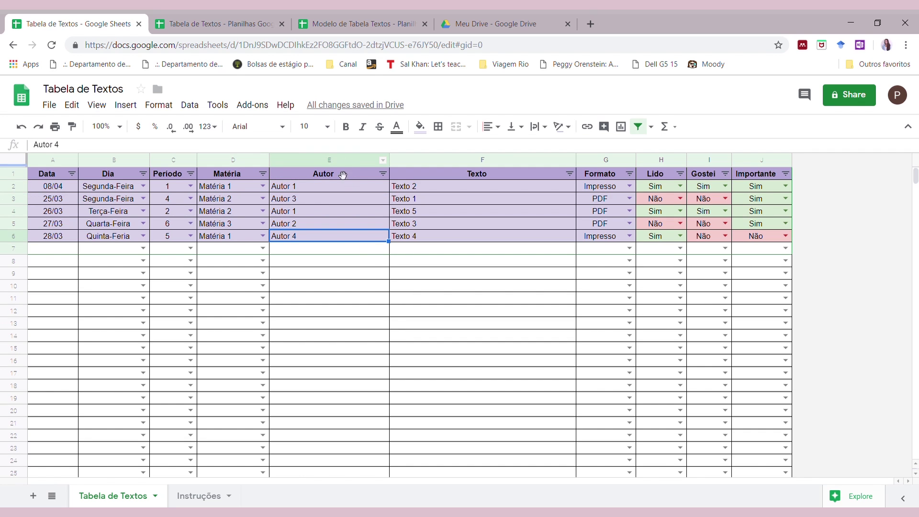
click(169, 189)
click(547, 325)
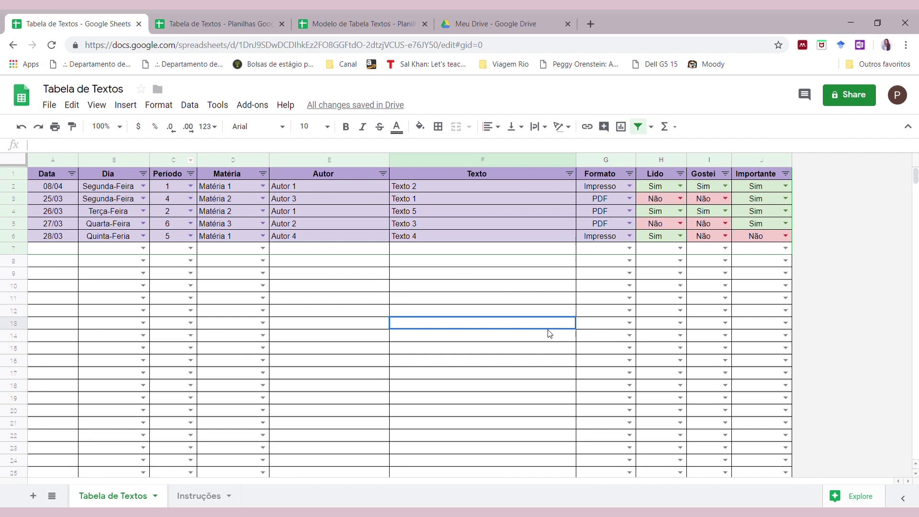
click(191, 210)
click(245, 187)
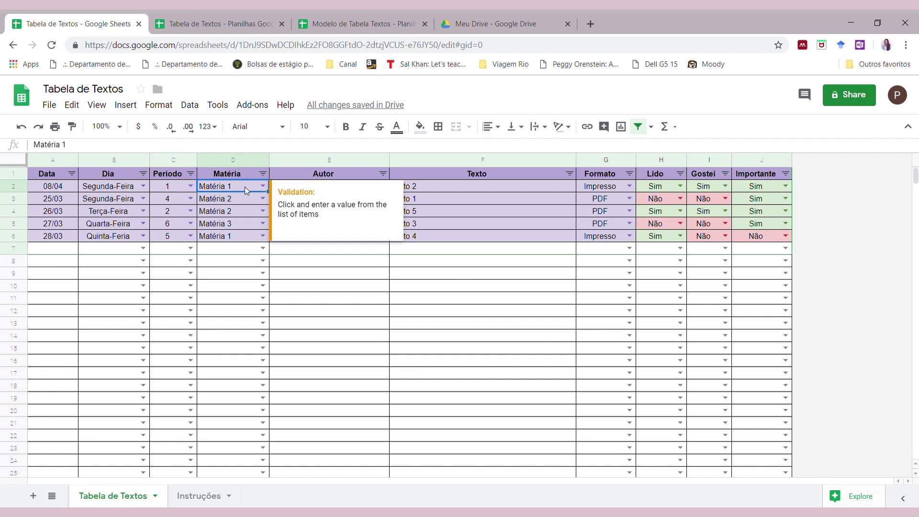
Step: Consult the Instruções sheet again and go back to the table
click(210, 496)
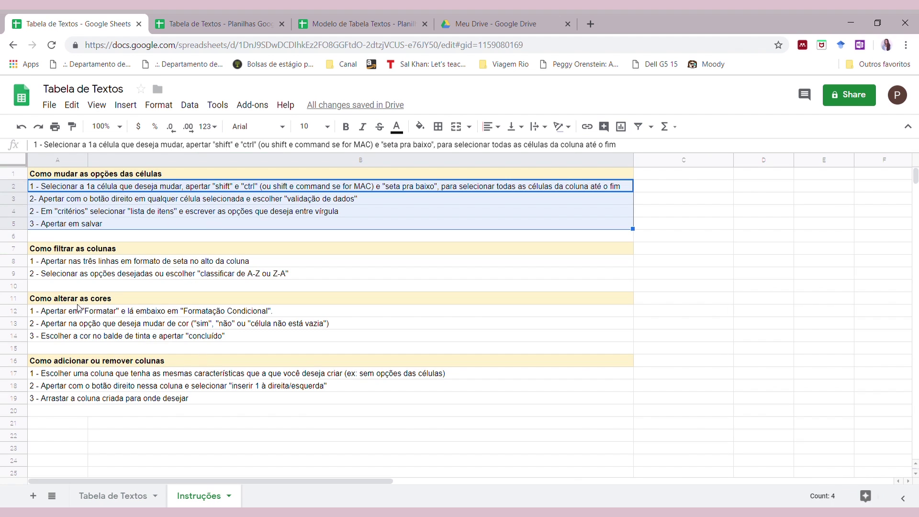
click(129, 495)
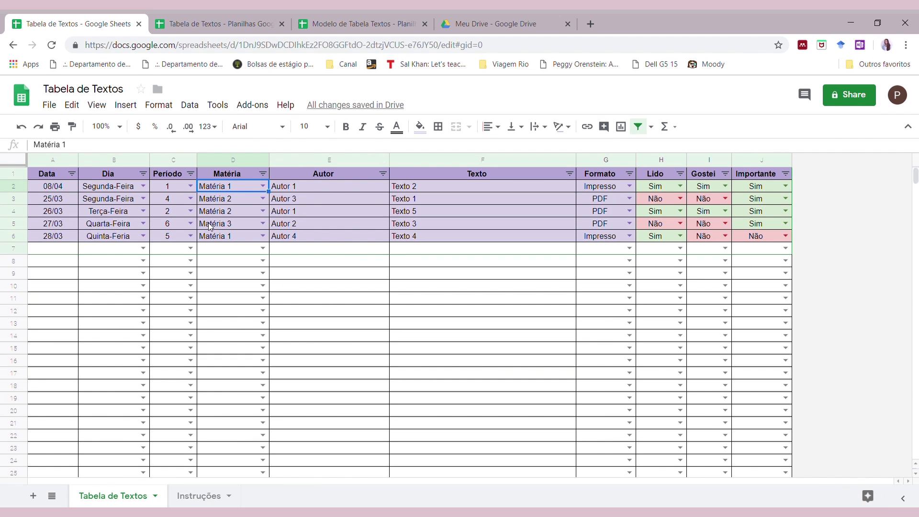
Step: Open the data validation settings for all Matéria cells from the first data row down to the end of the column
click(238, 186)
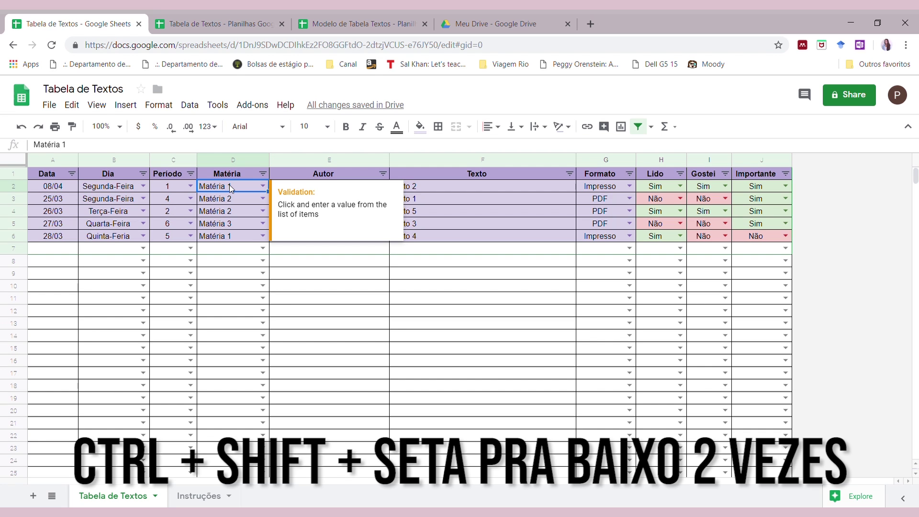
key(ctrl+shift+Down)
key(ctrl+shift+Down)
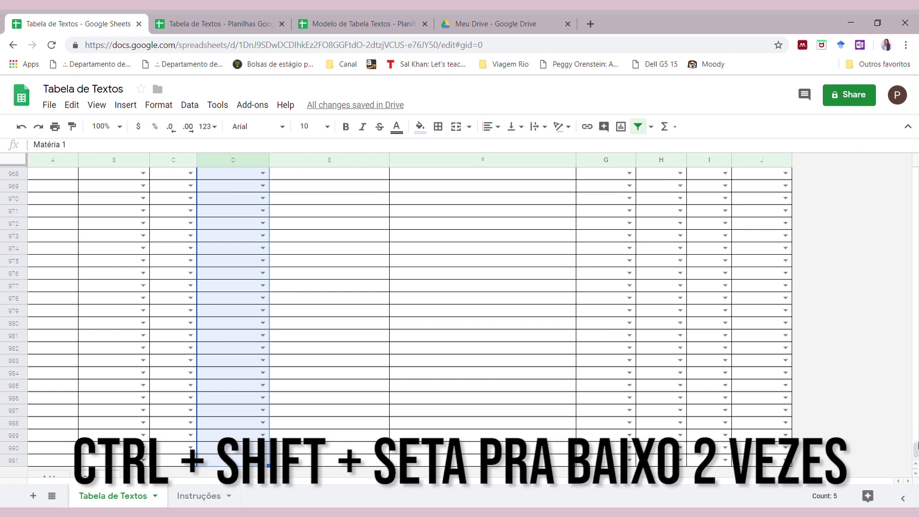
drag(916, 447, 917, 160)
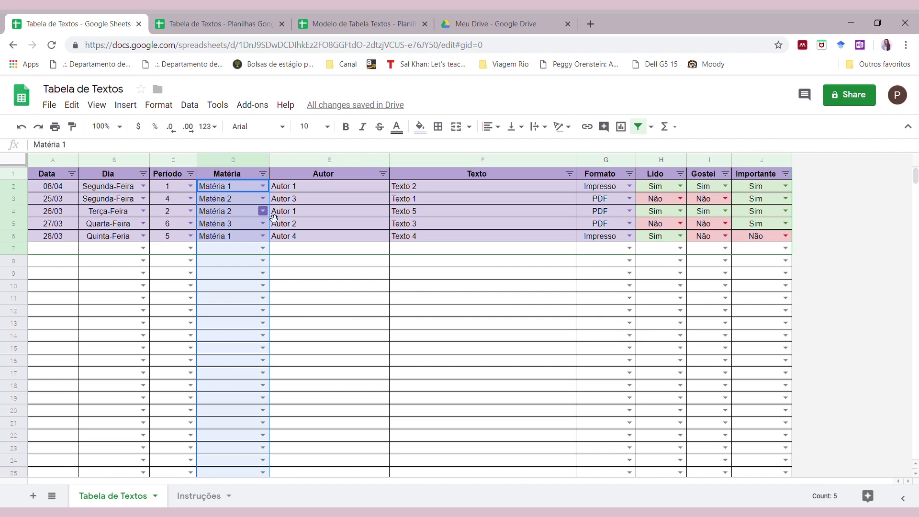
click(241, 187)
right_click(240, 185)
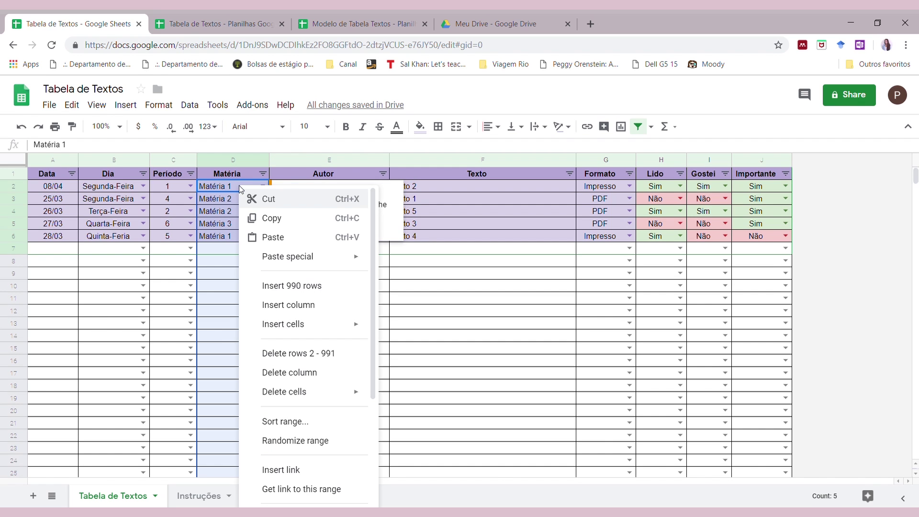
scroll(329, 492, down, 3)
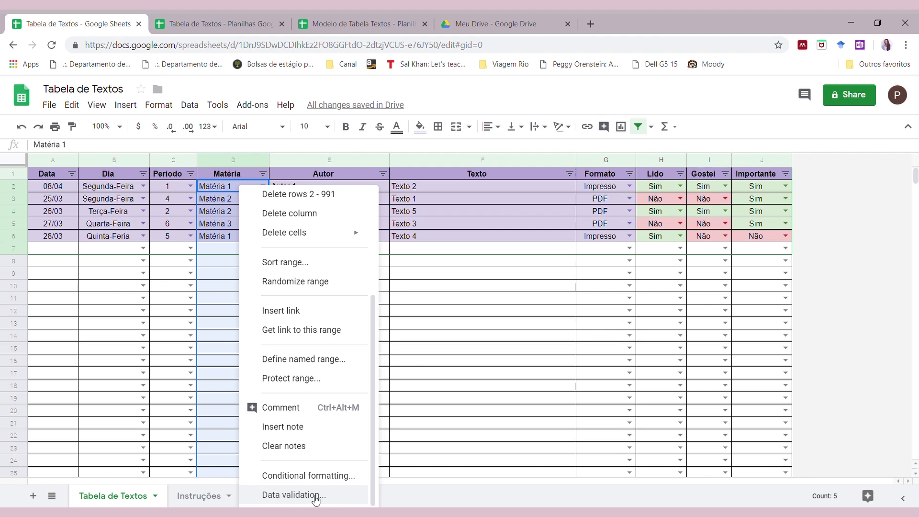
click(324, 497)
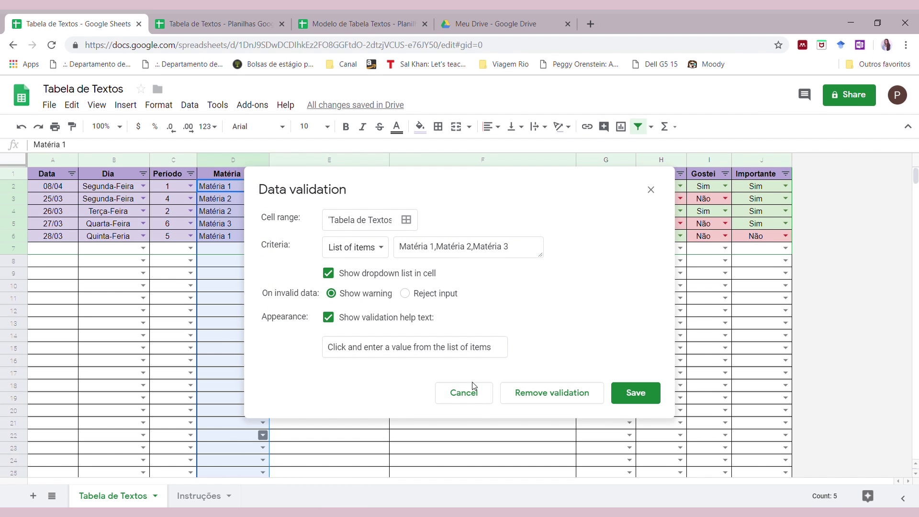
Step: Switch to the Modelo de Tabela Textos spreadsheet and open data validation for its selected Matéria cells
key(ctrl+3)
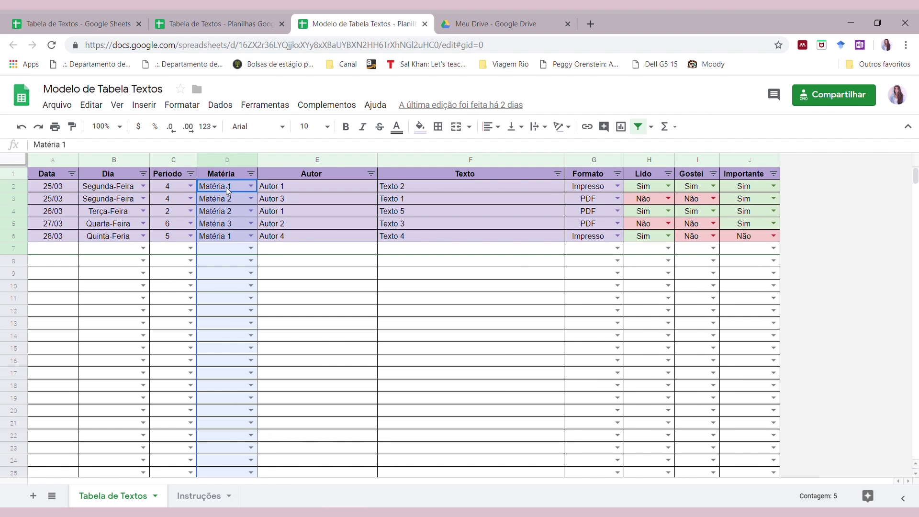
mouse_move(227, 192)
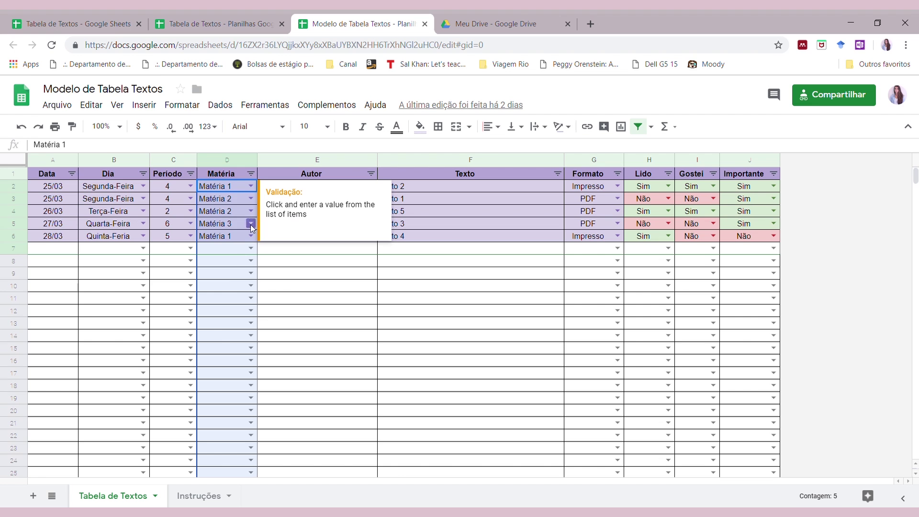
right_click(230, 186)
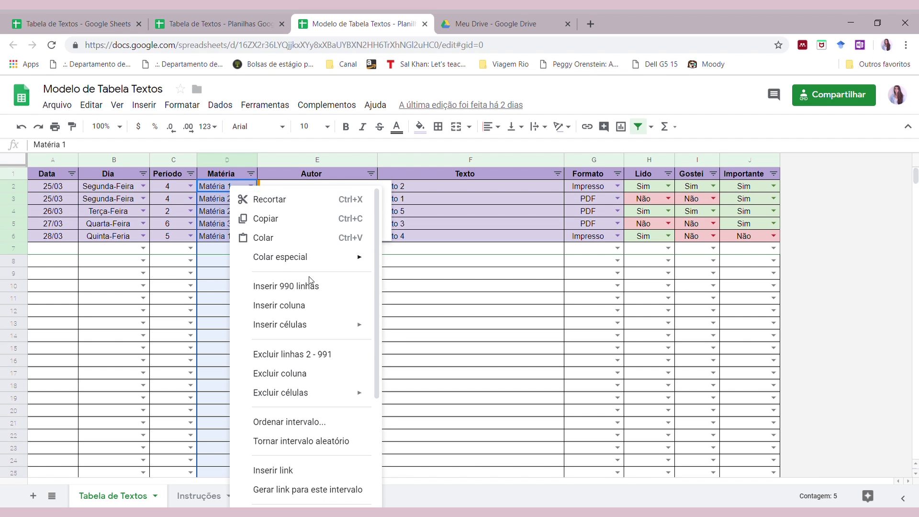
scroll(320, 328, down, 3)
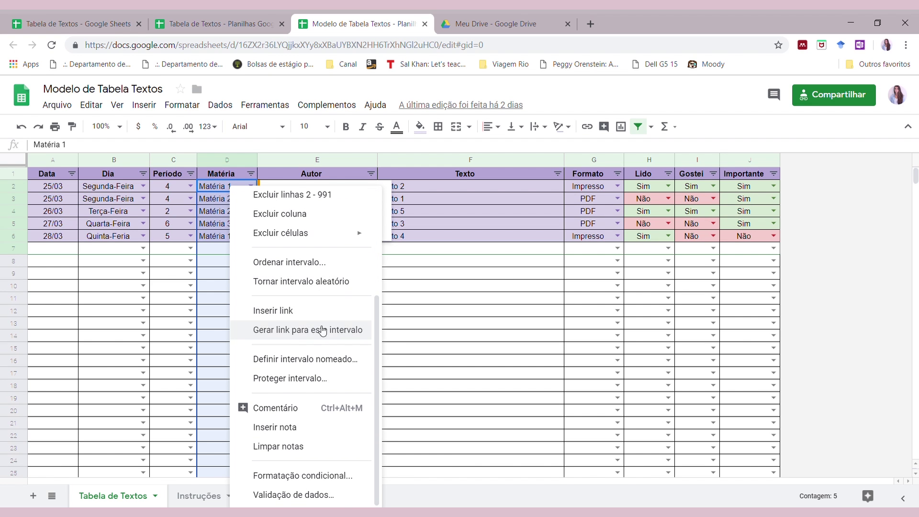
click(330, 494)
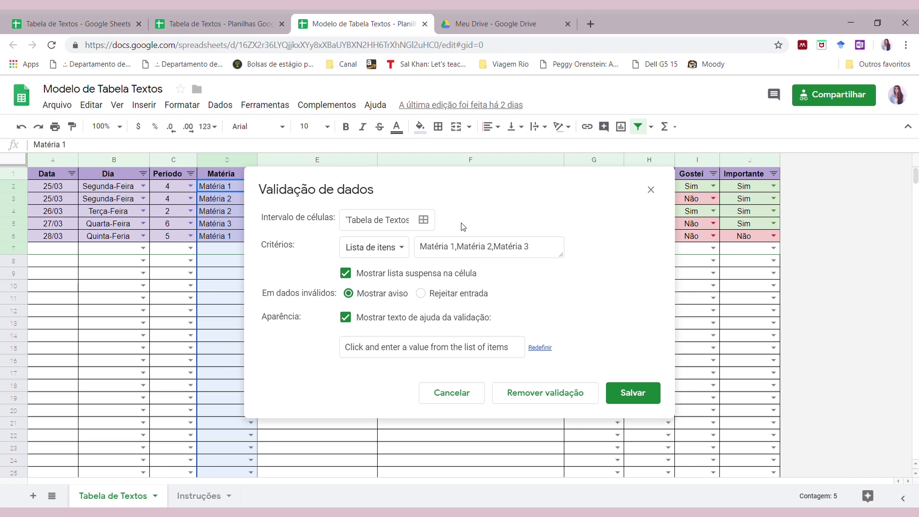
Step: Replace the Matéria list items with Psicologia, Sociologia, Didática and Religião, and save the validation rule
drag(262, 245, 293, 245)
click(455, 247)
drag(455, 248, 389, 250)
text(Psicologia)
key(BackSpace)
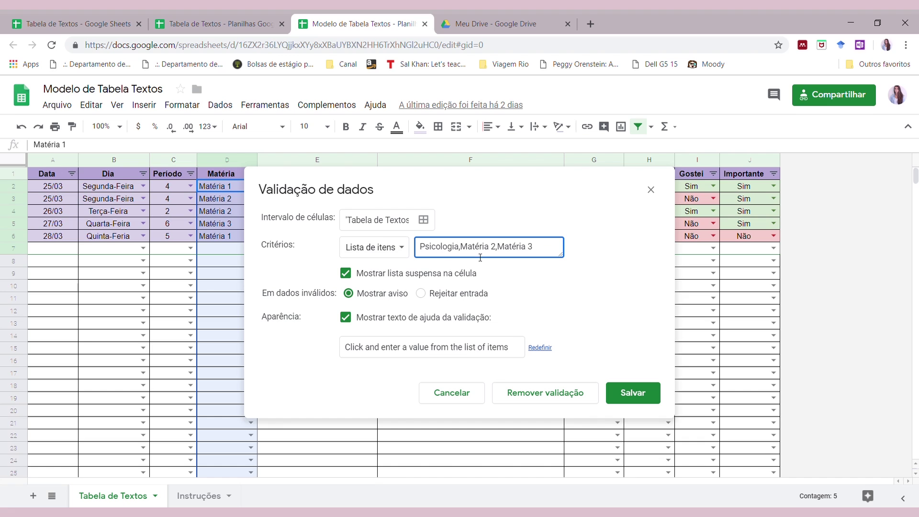
double_click(466, 248)
text(Sociologia)
drag(500, 247, 612, 243)
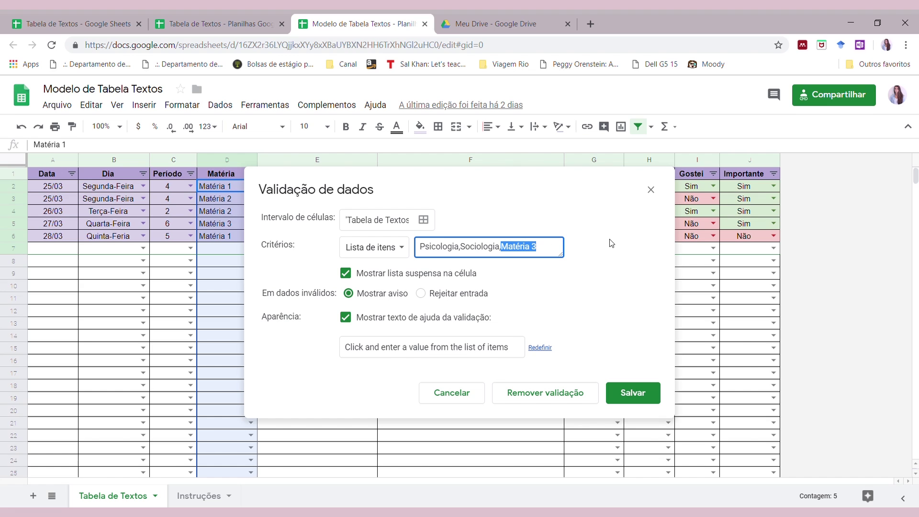
text(Didá)
text(tica,Religião)
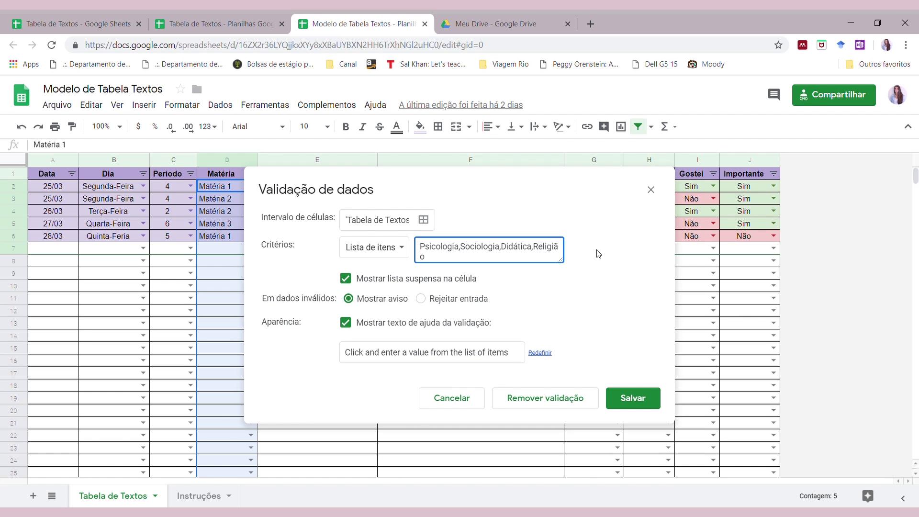
click(645, 398)
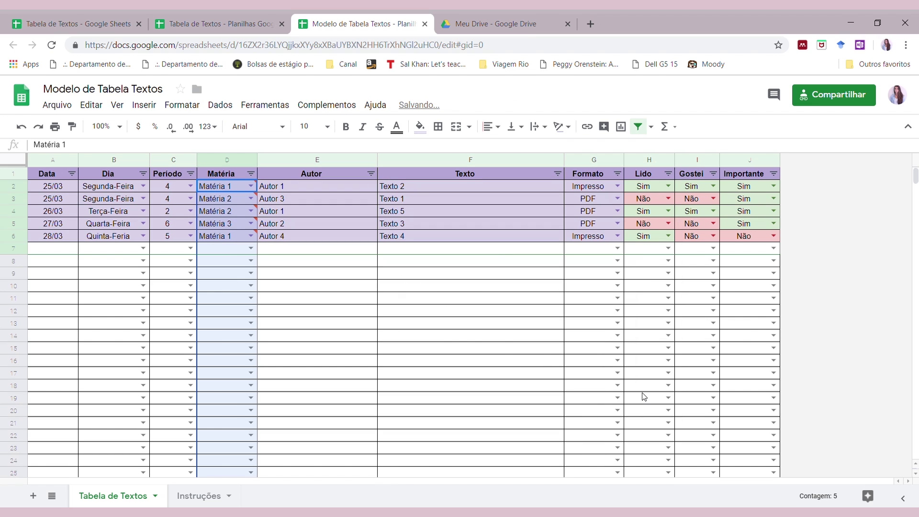
Step: Set the Matéria of the first data row to Psicologia and of the second to Sociologia
click(252, 188)
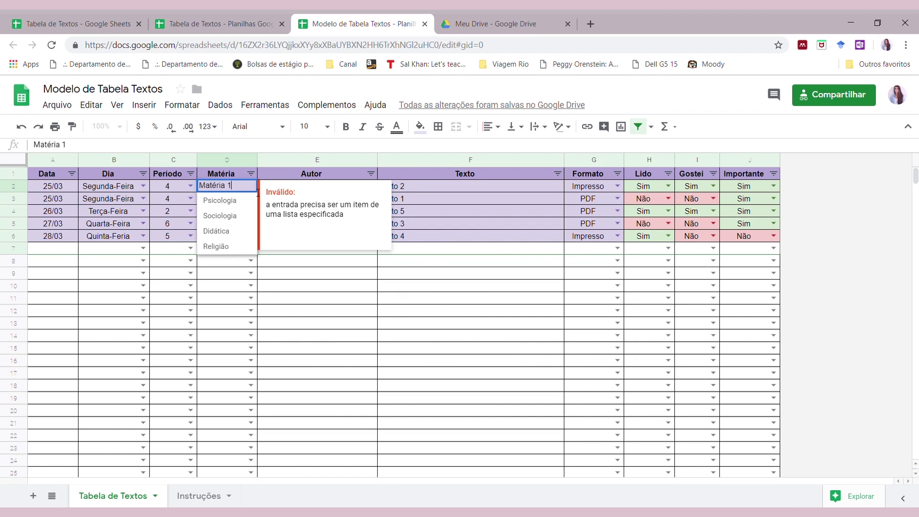
click(471, 360)
click(250, 186)
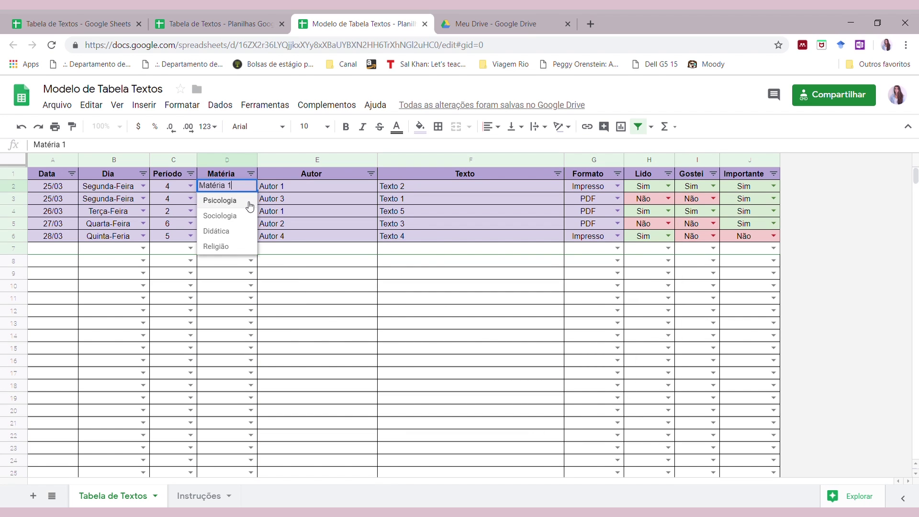
click(230, 199)
click(251, 199)
click(243, 226)
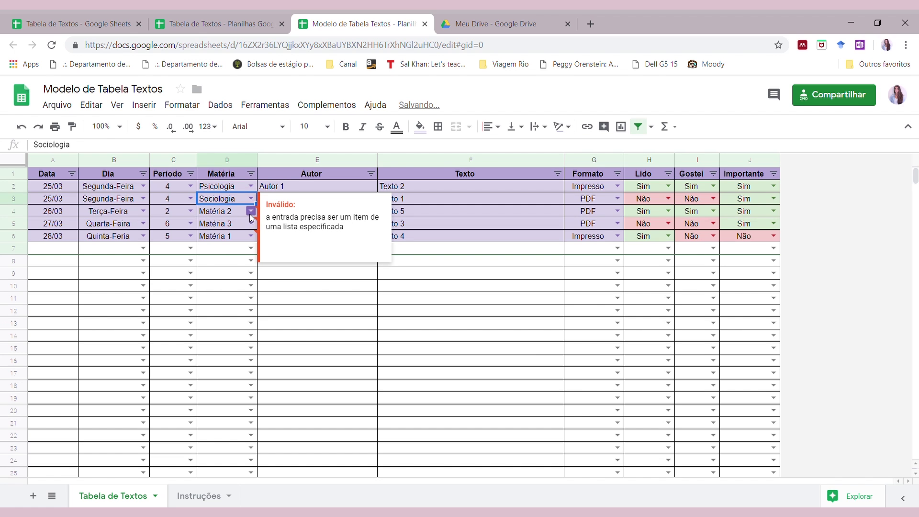
Step: Set the Matéria of the third data row to Sociologia, the fourth to Religião and the fifth to Sociologia
click(251, 211)
click(243, 239)
click(251, 223)
click(246, 284)
click(251, 236)
click(244, 264)
Step: View the Matéria options of the first data row in Modelo de Tabela Textos
click(456, 347)
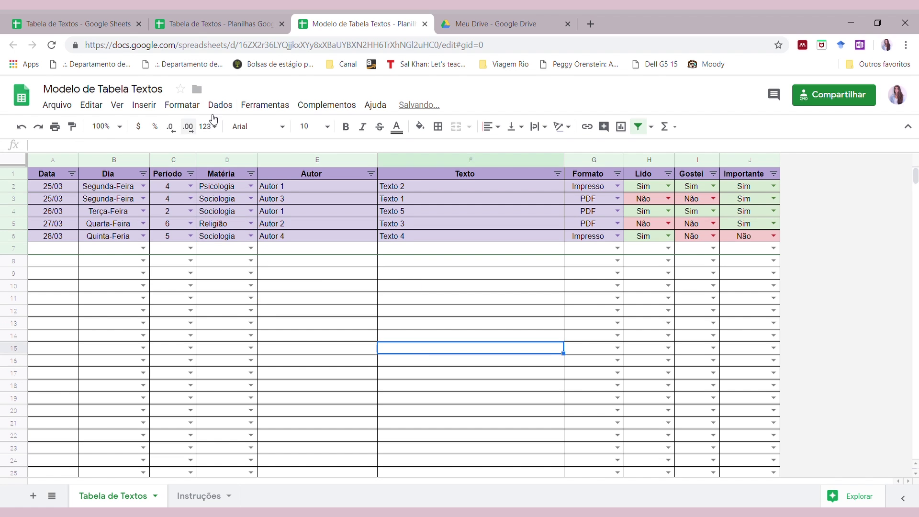
click(251, 186)
click(351, 225)
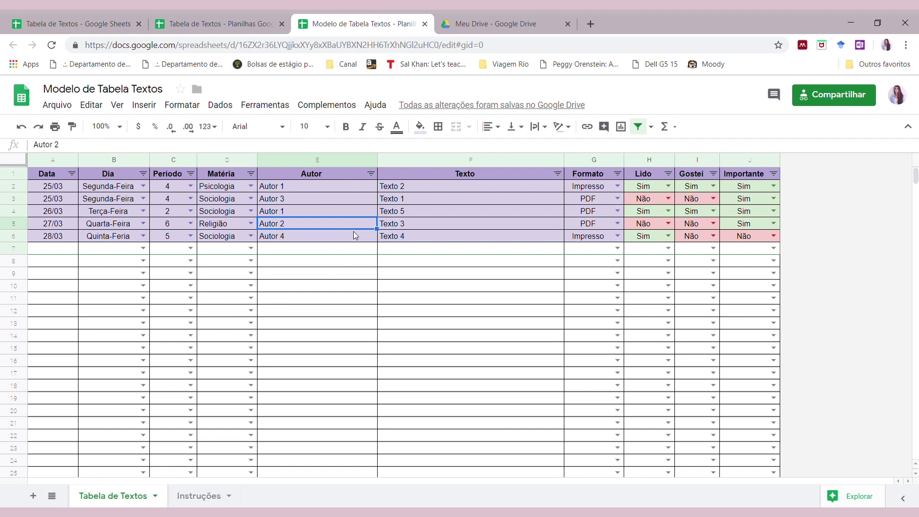
Step: Increase the height of the first data row to about three times that of the other rows
drag(16, 191, 16, 220)
click(46, 201)
click(121, 203)
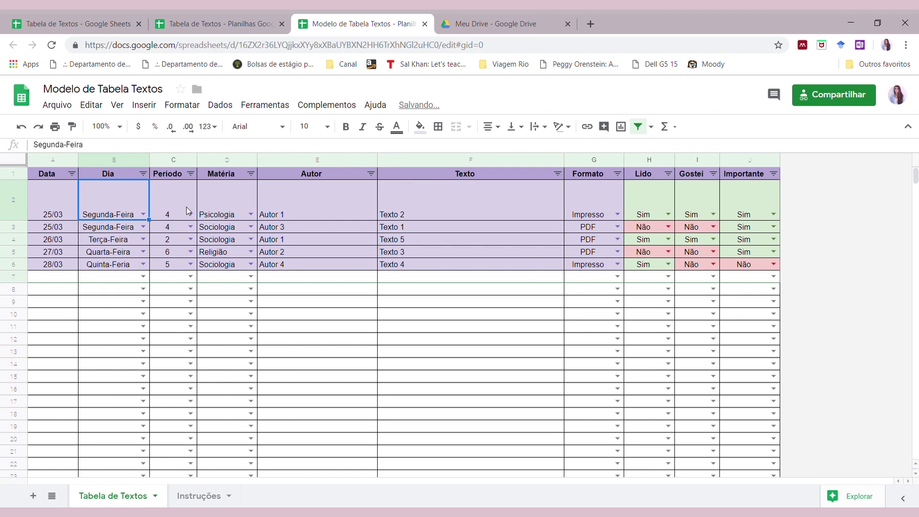
Step: Set the Período of the enlarged first data row to 1
click(182, 215)
double_click(183, 215)
click(162, 230)
double_click(245, 272)
click(229, 203)
Step: Replace the Autor entry of the first data row with Piaget
click(300, 211)
double_click(297, 194)
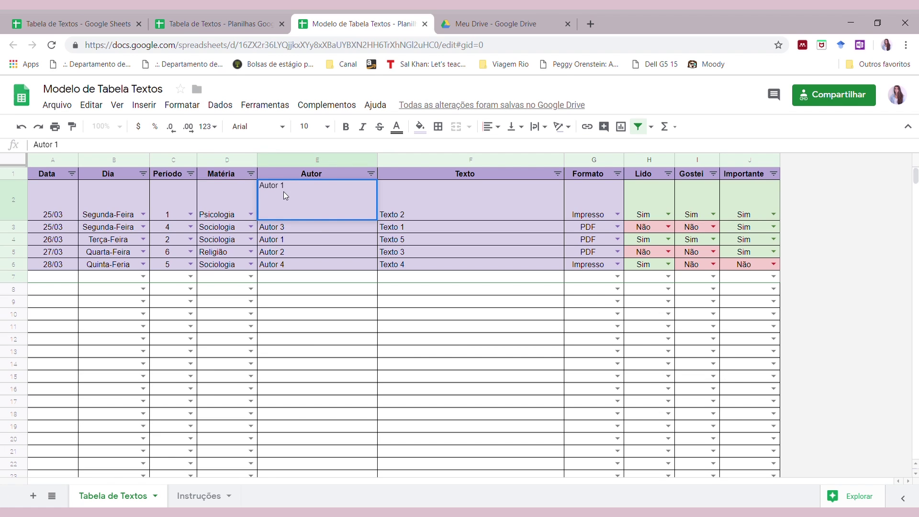
triple_click(277, 191)
text(Piaget)
key(Tab)
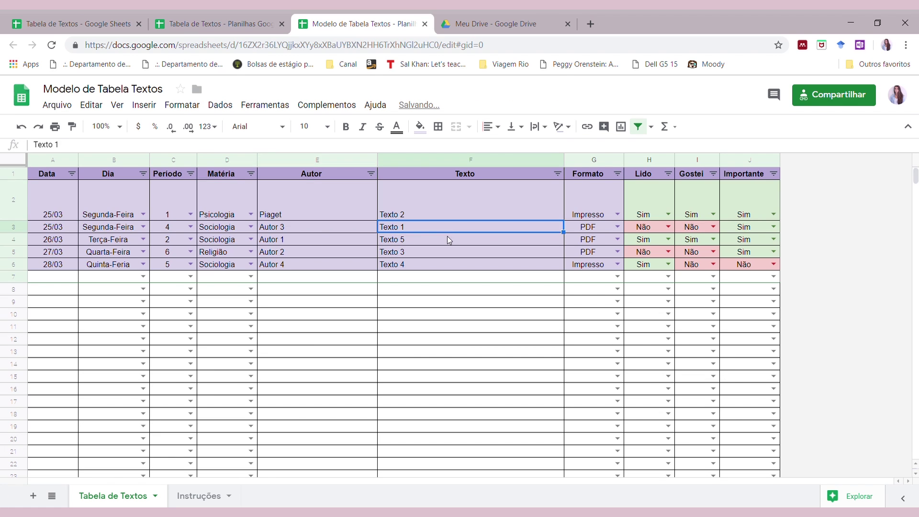
Step: Replace the Texto entry of the first data row with Maturação do cérebro
double_click(424, 212)
triple_click(405, 187)
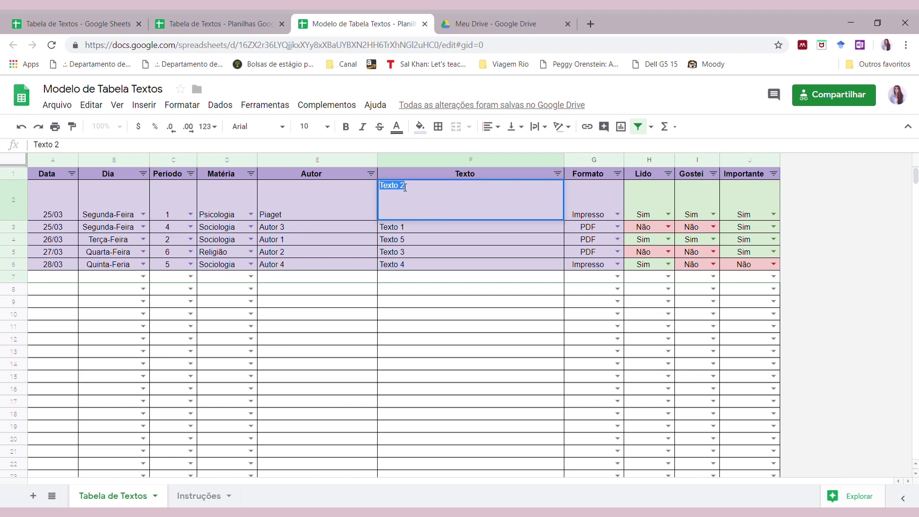
text(A)
text(Matur)
text(ação do cér)
text(ebro)
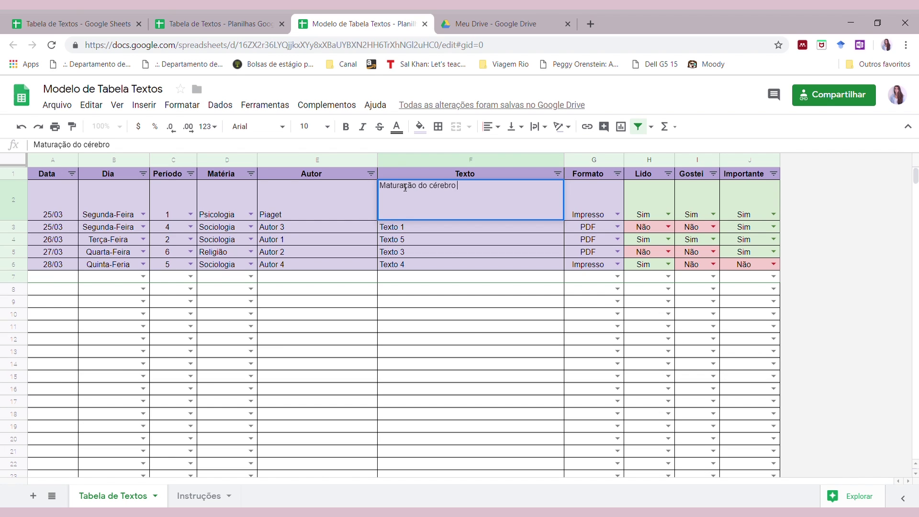
click(474, 330)
Step: Examine how the Autor and Texto entries pair up in the first three data rows
click(288, 199)
shift+click(413, 213)
click(306, 194)
shift+click(449, 193)
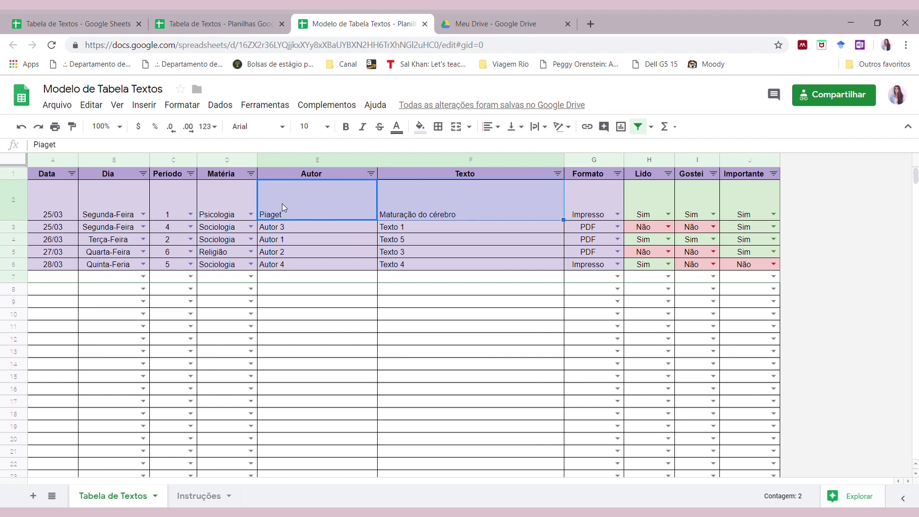
click(285, 203)
shift+click(441, 211)
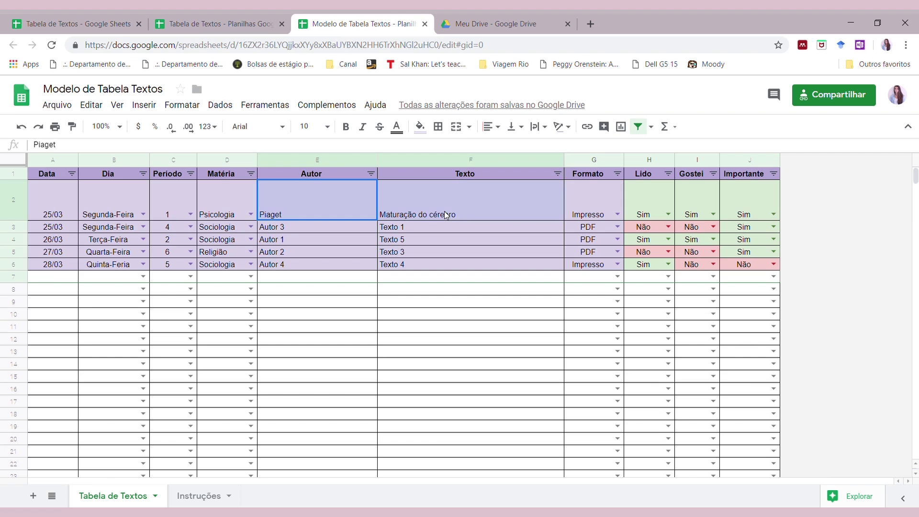
click(337, 225)
shift+click(435, 224)
click(339, 241)
shift+click(450, 239)
click(291, 196)
shift+click(393, 191)
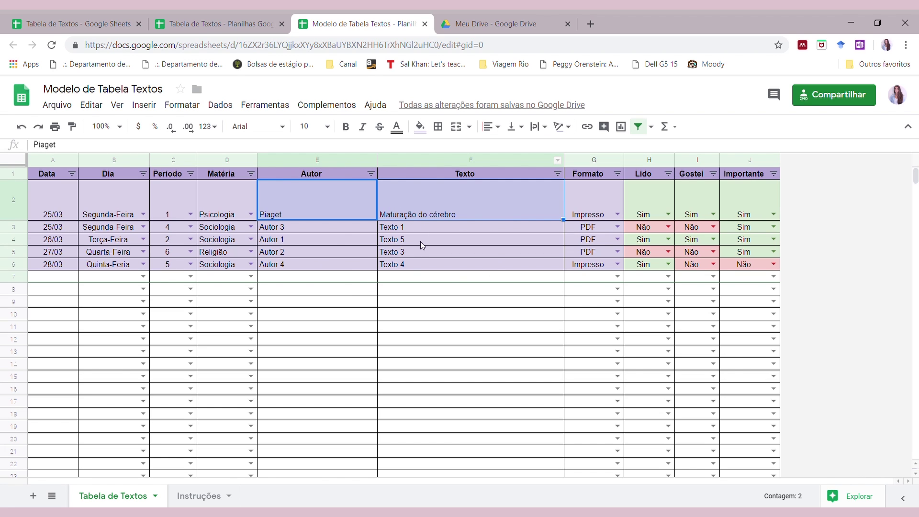
click(487, 215)
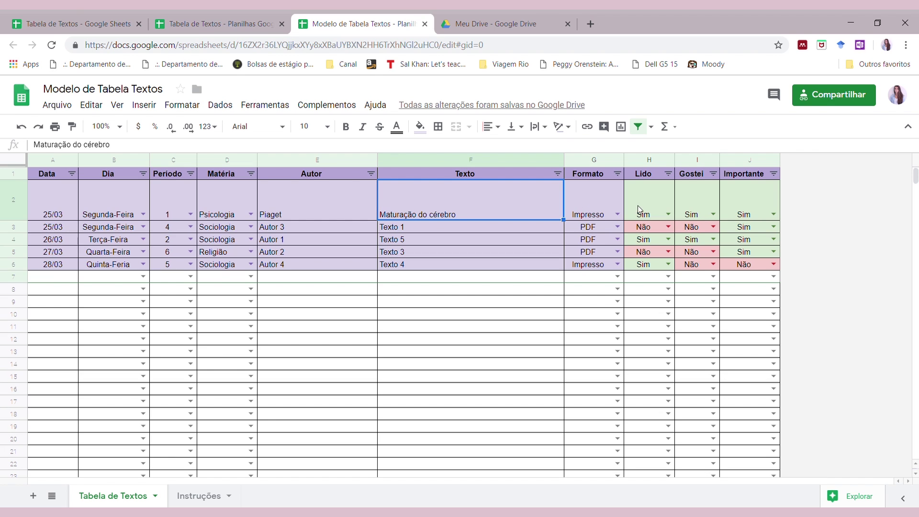
Step: Switch the Formato of the first data row to PDF and back to Impresso
click(613, 214)
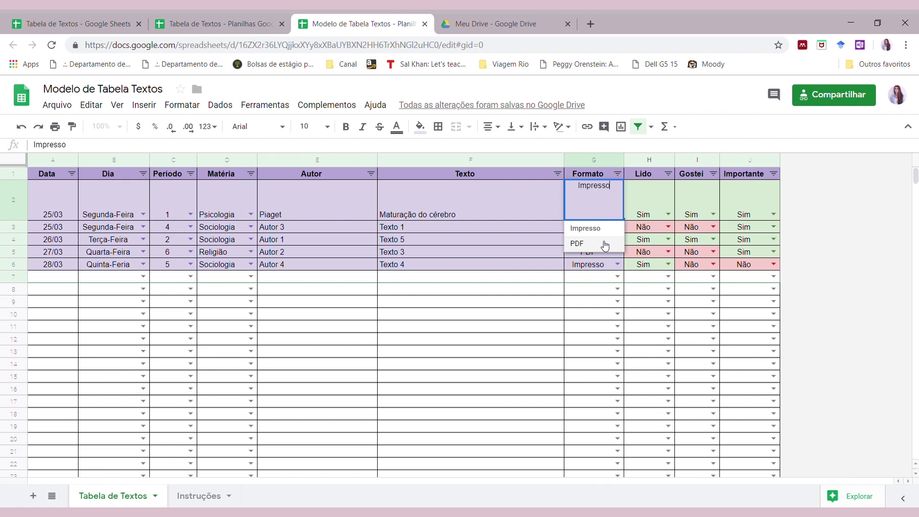
click(604, 244)
click(617, 215)
click(607, 248)
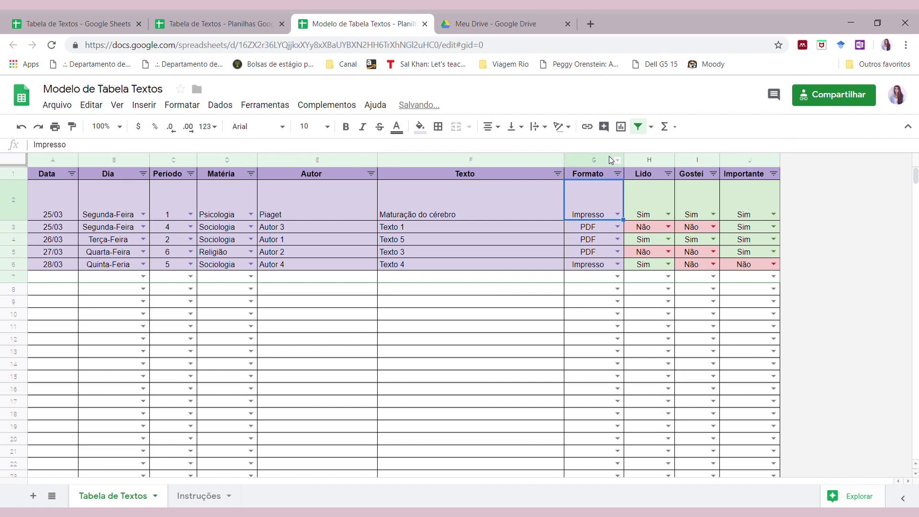
mouse_move(589, 220)
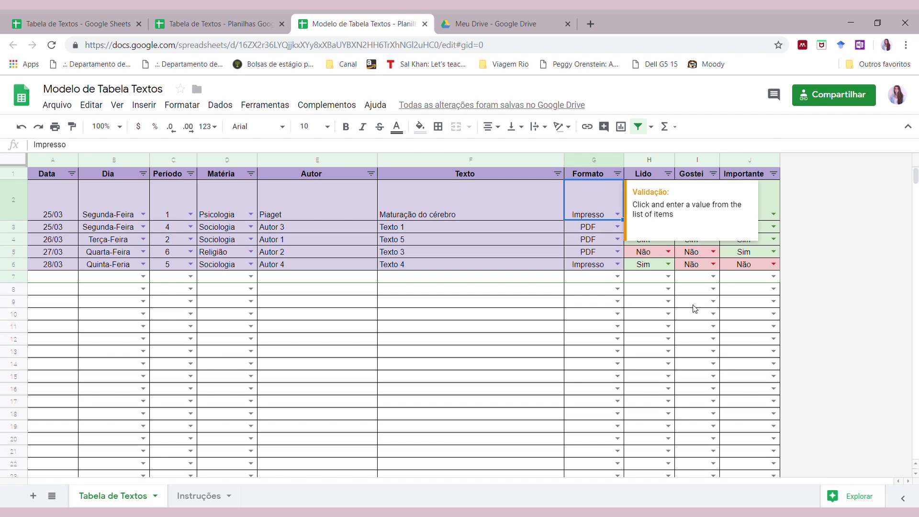
click(746, 277)
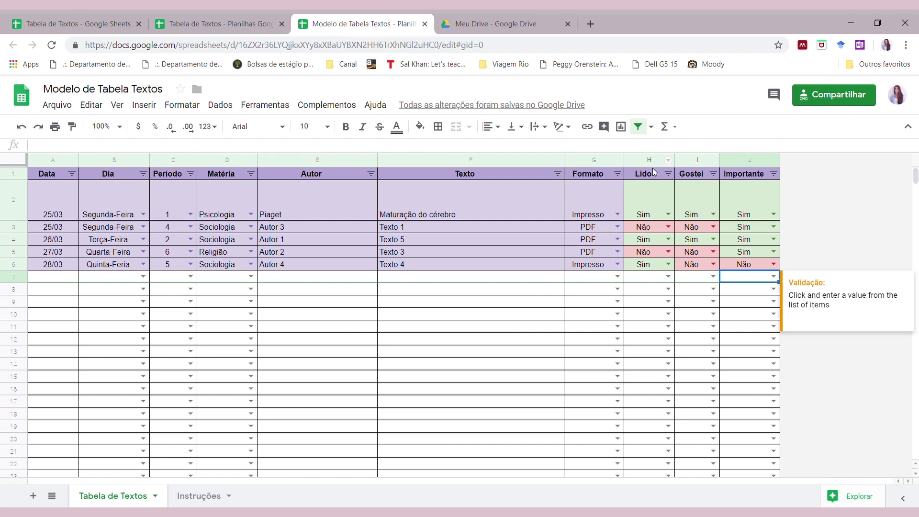
Step: Highlight the Lido column, and switch the first data row's Lido value to Não and back to Sim
mouse_move(650, 164)
mouse_down()
mouse_move(740, 167)
mouse_move(641, 173)
mouse_up()
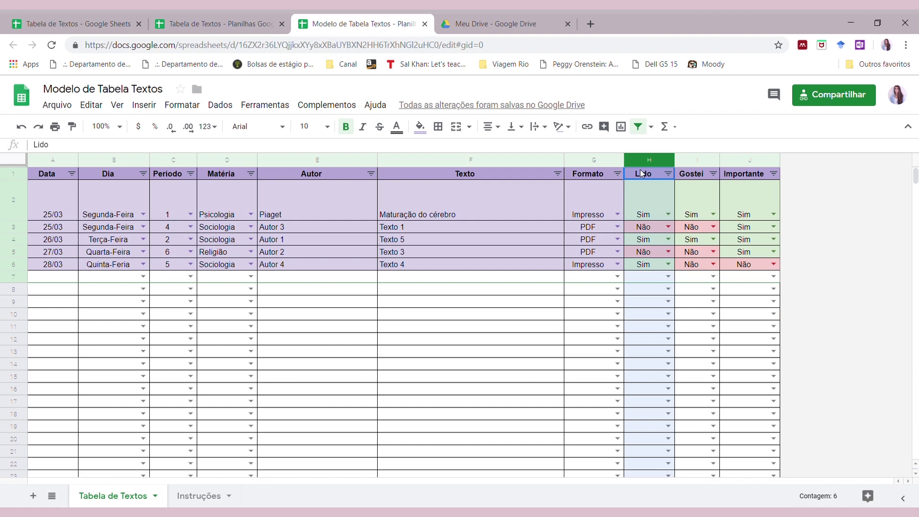
click(829, 220)
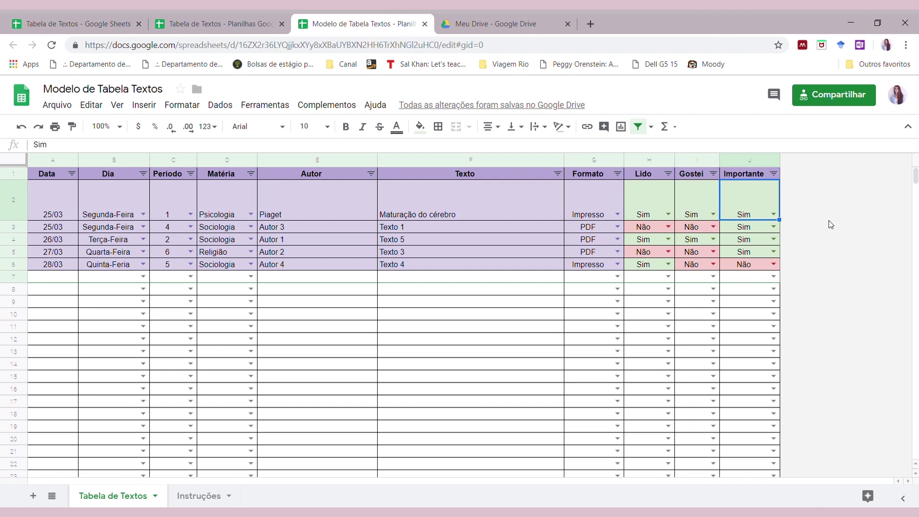
click(670, 218)
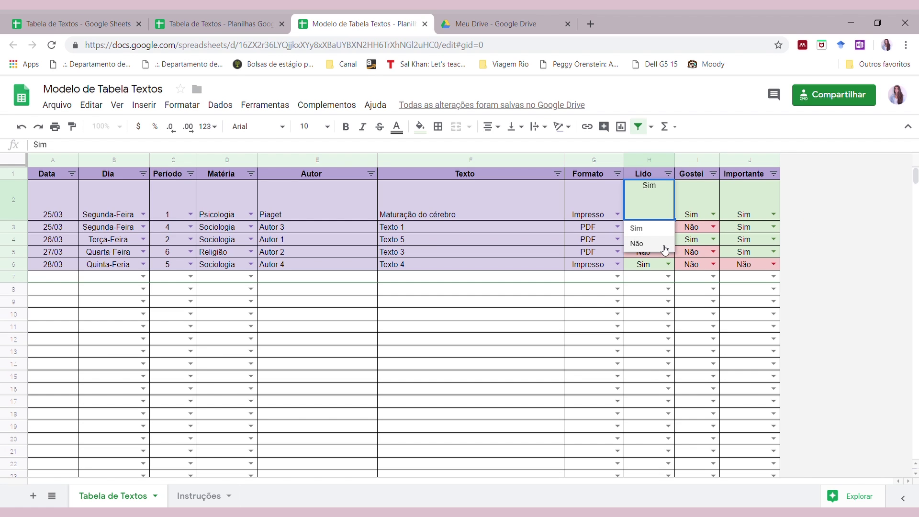
click(661, 245)
click(669, 216)
click(643, 243)
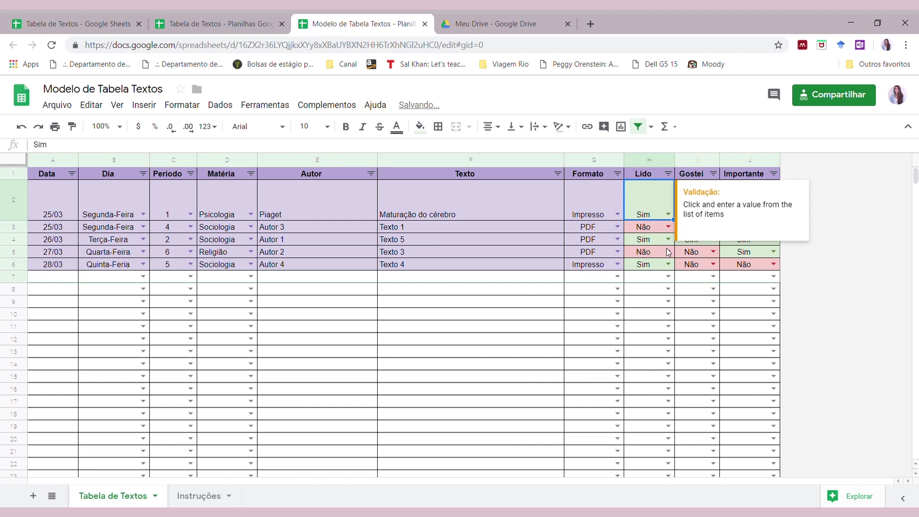
click(663, 305)
Step: Widen the Gostei and Importante columns slightly
click(689, 175)
drag(719, 160, 730, 206)
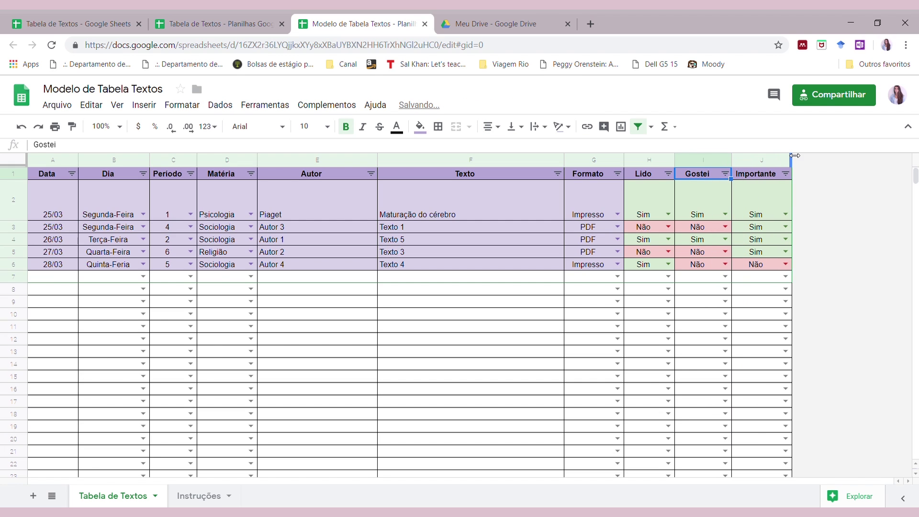
click(785, 214)
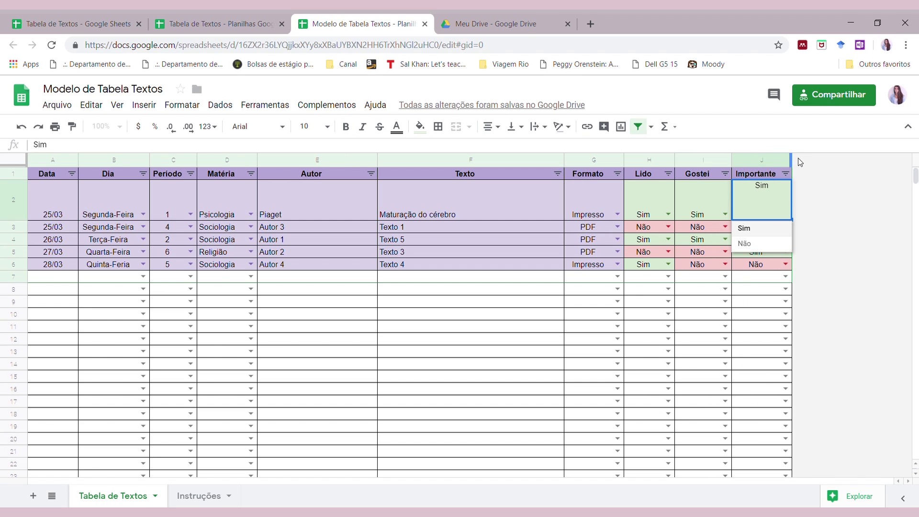
drag(798, 166, 801, 166)
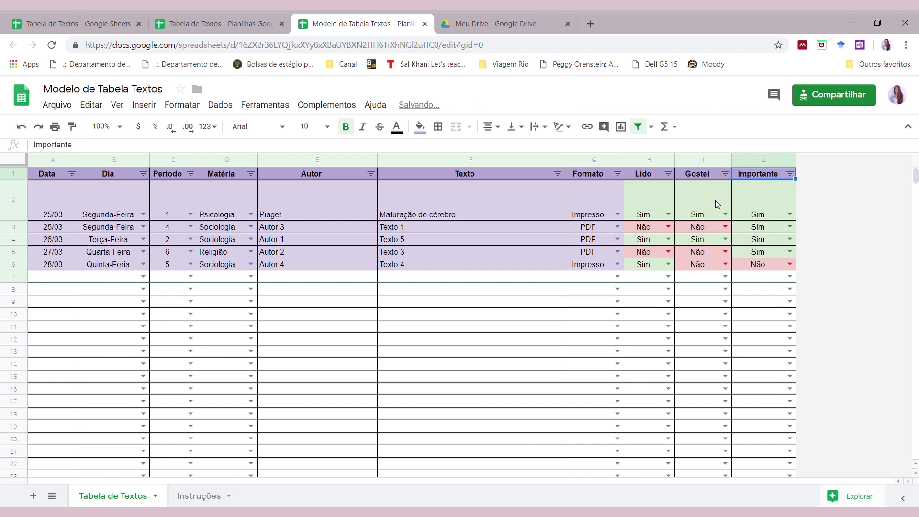
Step: View the Gostei options of the first data row, and switch its Importante value to Não and back to Sim
click(725, 213)
click(706, 219)
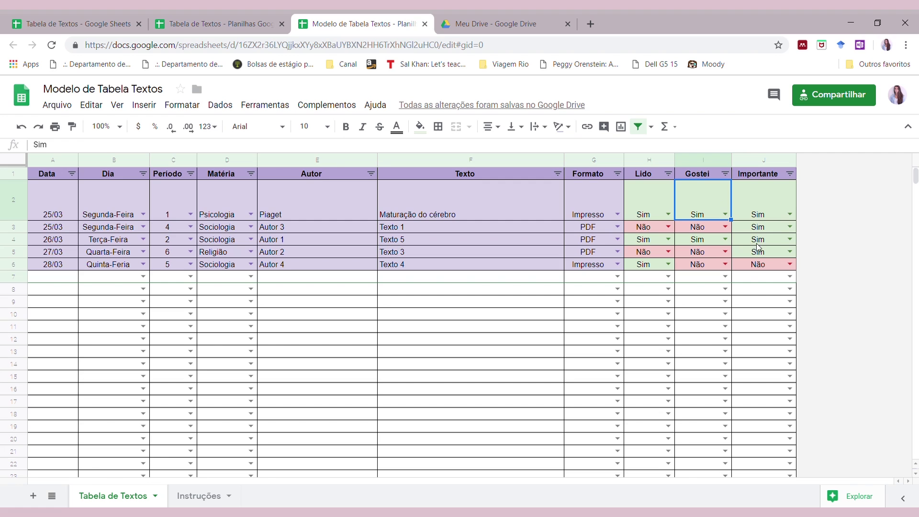
click(861, 260)
click(789, 215)
click(777, 244)
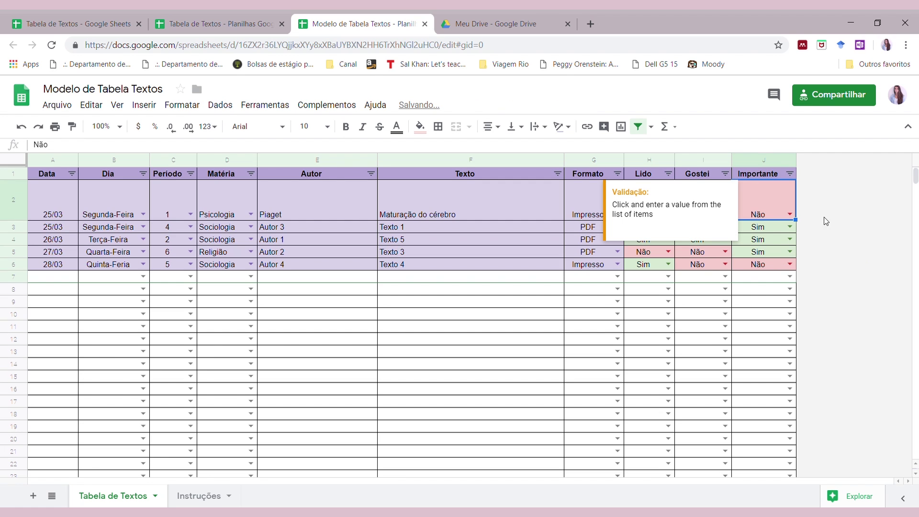
click(790, 215)
click(778, 239)
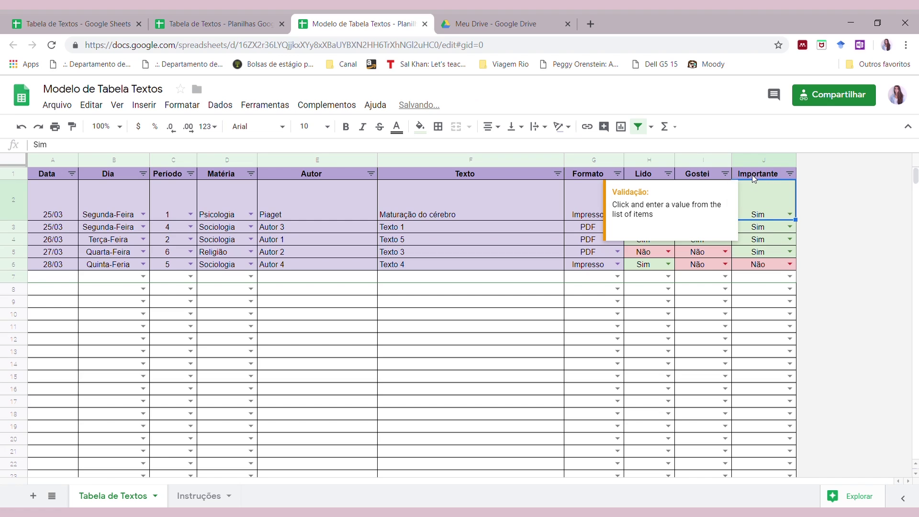
Step: Restore the table's original sample entries, row height and column widths
click(753, 177)
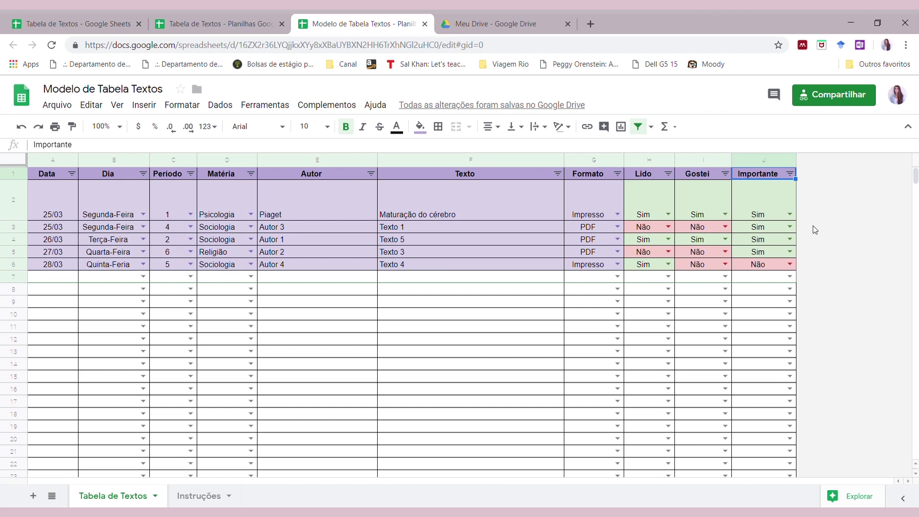
drag(19, 258, 16, 235)
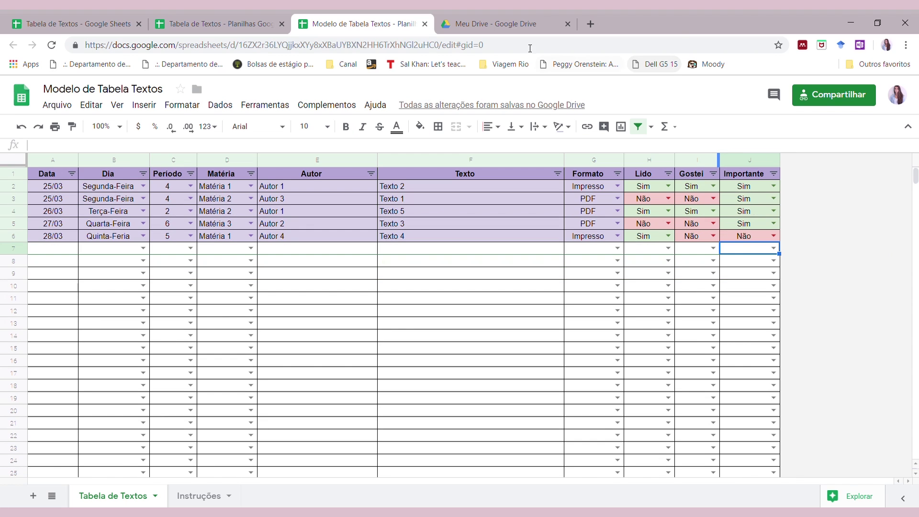
Step: Switch to the Tabela de Textos spreadsheet and look through its filled-in reading list
click(211, 16)
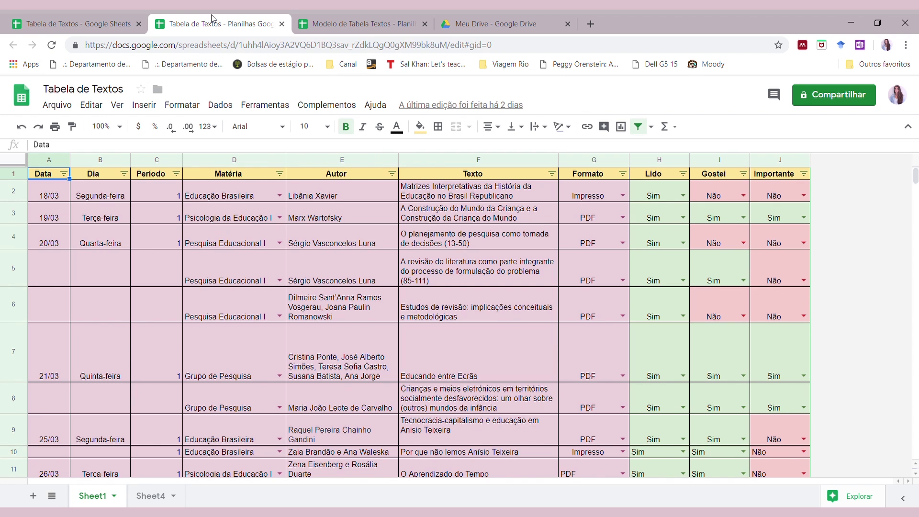
scroll(835, 302, down, 3)
scroll(832, 297, down, 5)
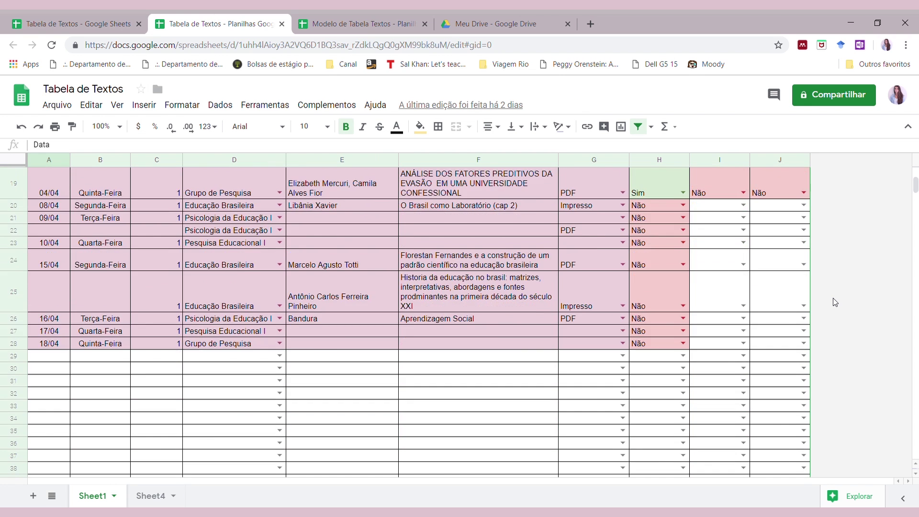
scroll(833, 298, up, 6)
scroll(832, 297, up, 2)
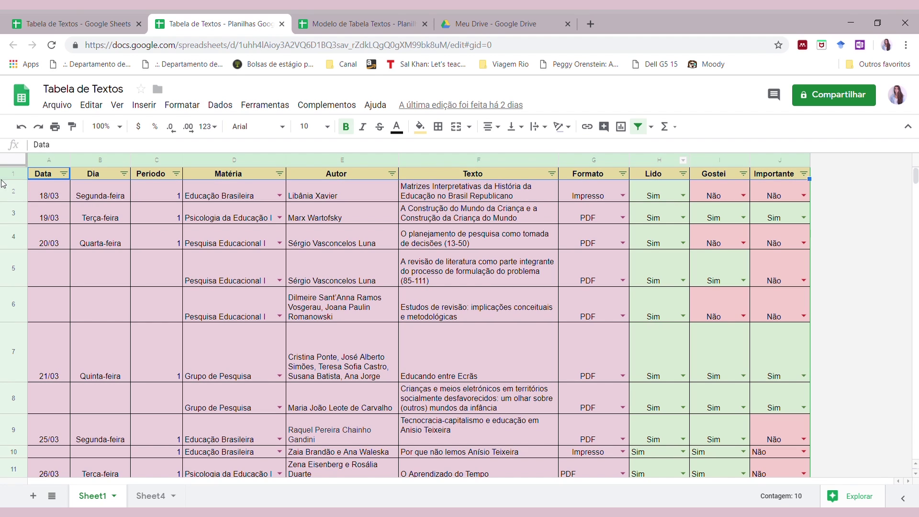
Step: Try a dark red fill on the header row of Tabela de Textos and undo it
click(100, 268)
drag(68, 178, 769, 175)
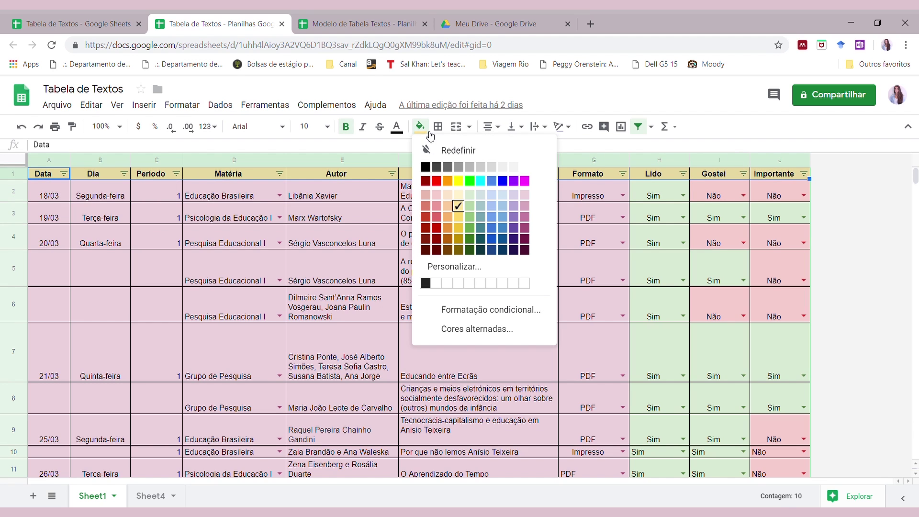
click(436, 227)
click(536, 273)
key(ctrl+z)
Step: Highlight the coloured data cells from Data to Formato in rows 2 to 9
click(346, 263)
click(61, 201)
drag(59, 200, 602, 437)
click(593, 268)
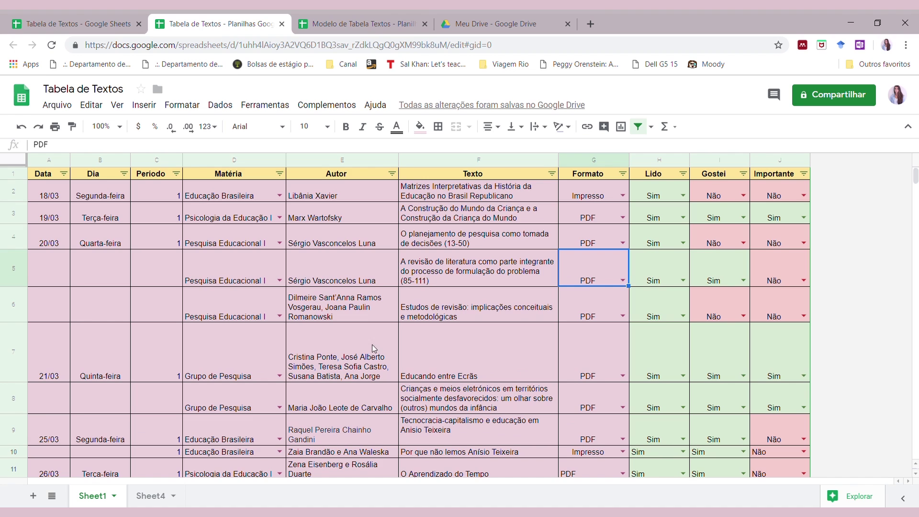
Step: Return to Modelo de Tabela Textos and read the Como alterar as cores steps on the Instruções sheet
click(369, 22)
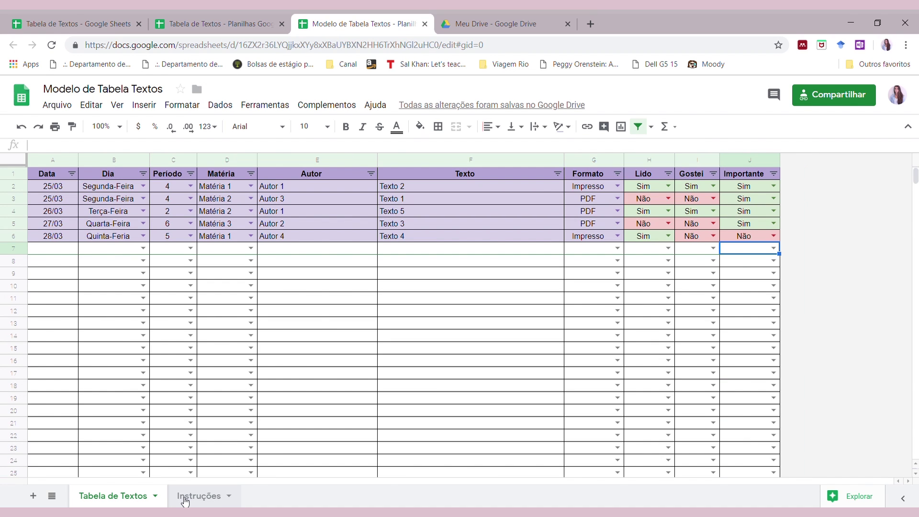
click(185, 498)
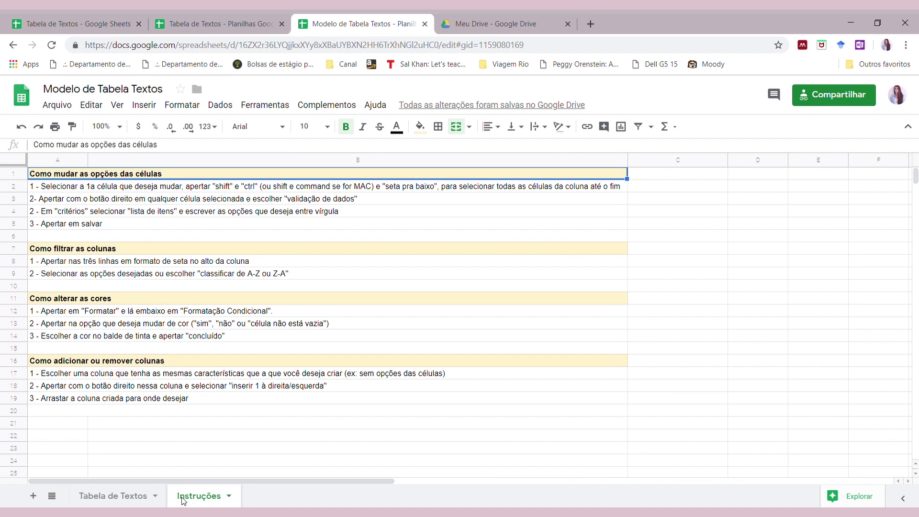
click(54, 304)
drag(47, 314, 468, 342)
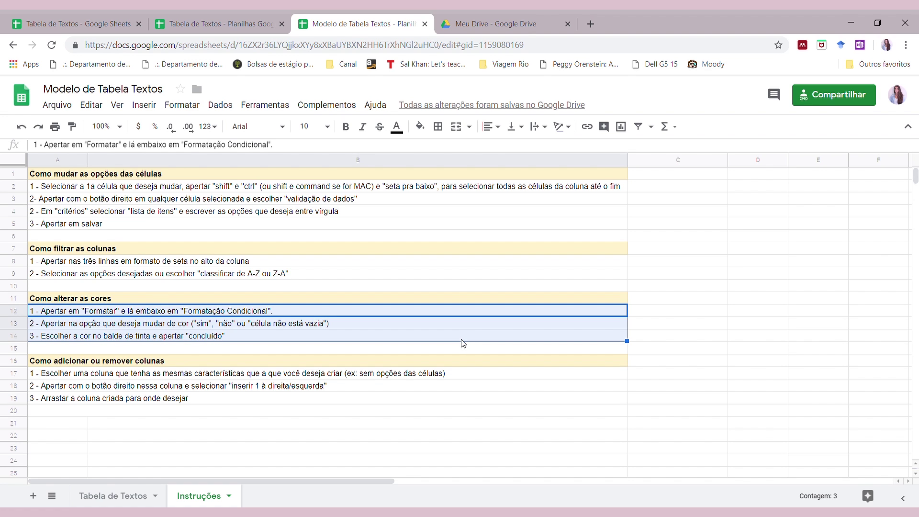
Step: Show the conditional formatting rules of the Tabela de Textos sheet
click(120, 496)
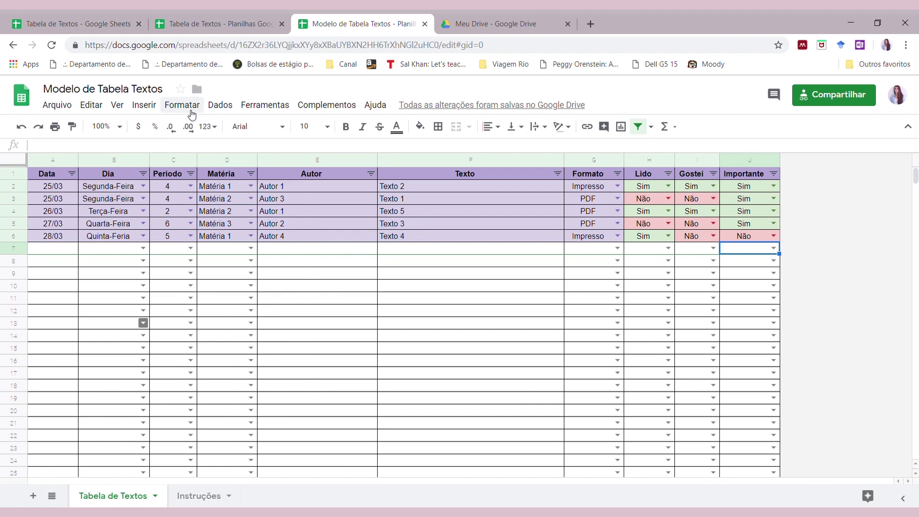
click(191, 109)
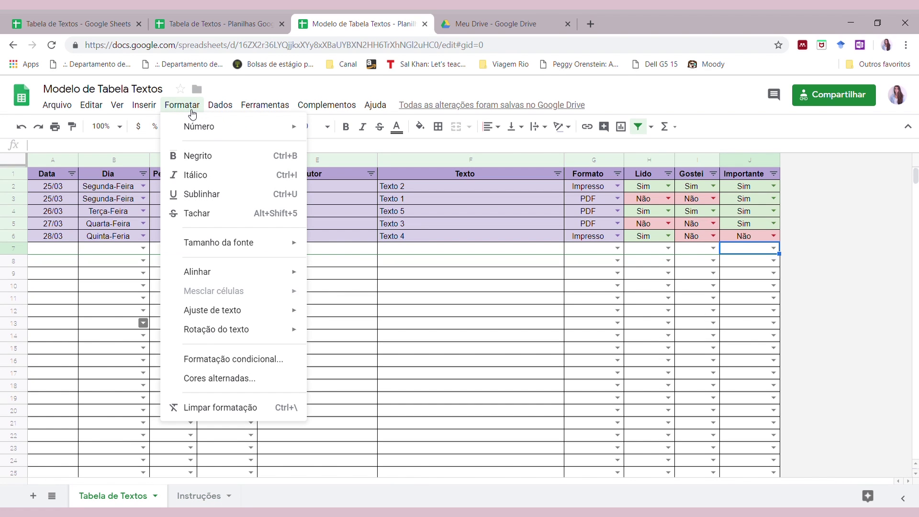
click(271, 366)
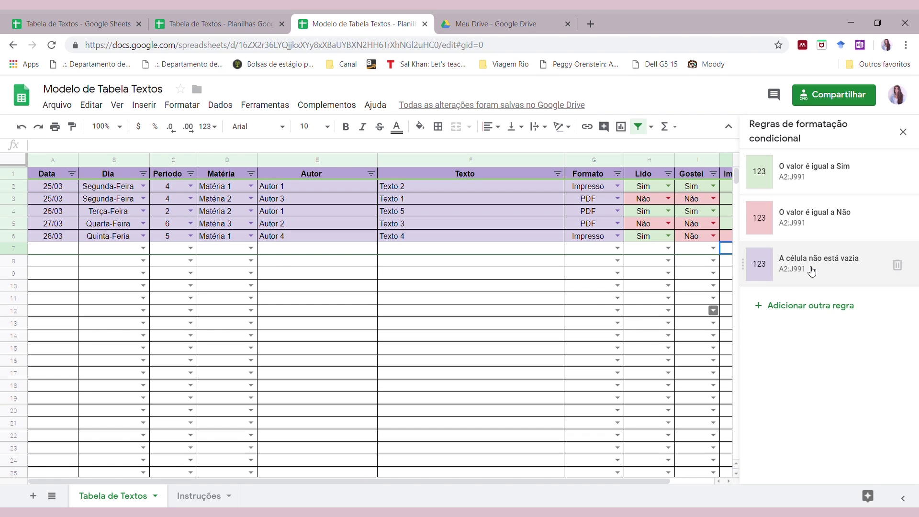
Step: Test the non-empty cell rule by entering jdnfwekj in the first empty Autor cell, and clear that cell again
click(286, 251)
text(jdnfwekj)
click(340, 372)
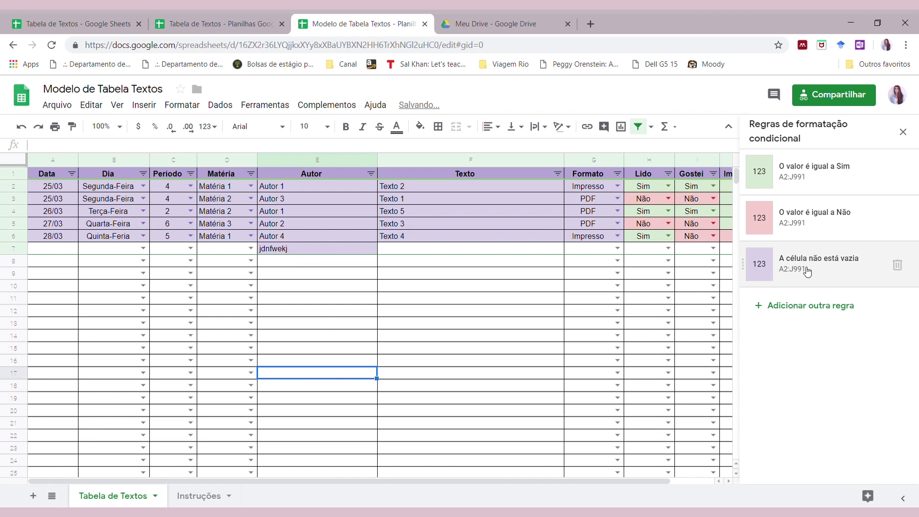
click(303, 252)
key(Delete)
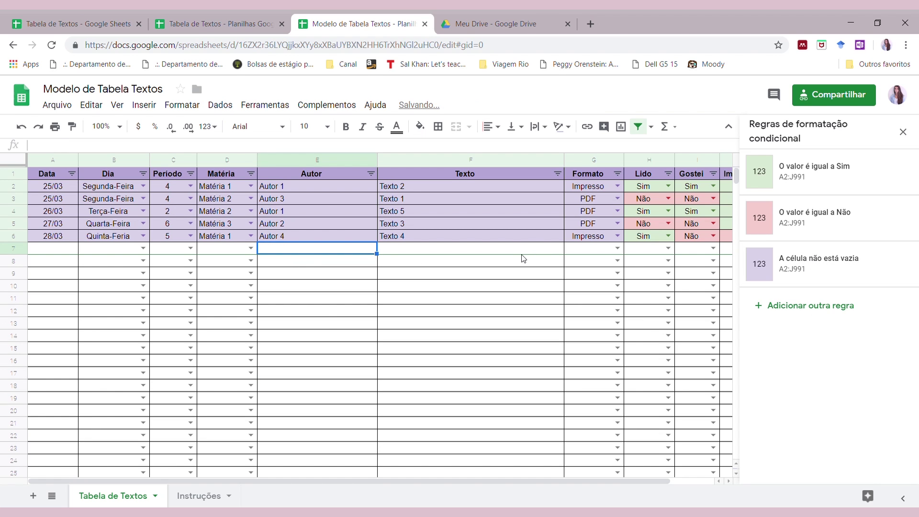
Step: Open the non-empty cell rule, view its fill colour choices, and close the conditional formatting rules
click(830, 262)
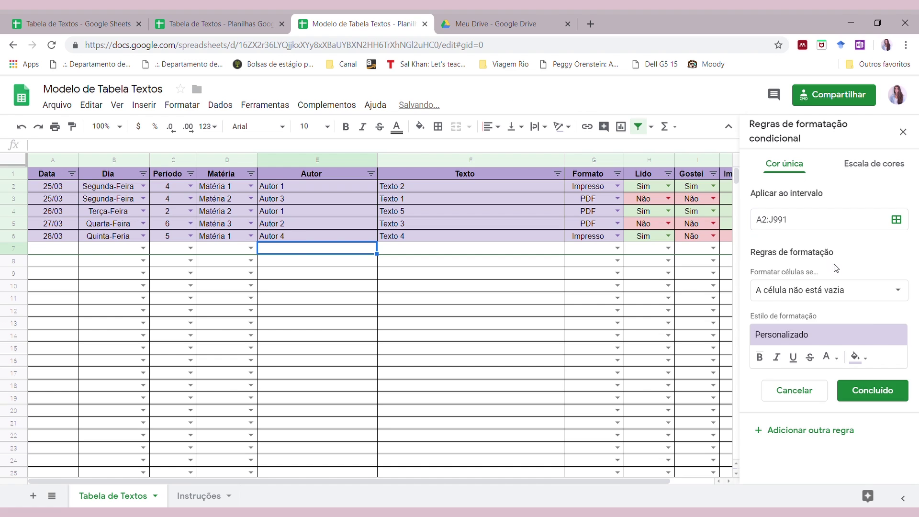
click(855, 358)
click(884, 463)
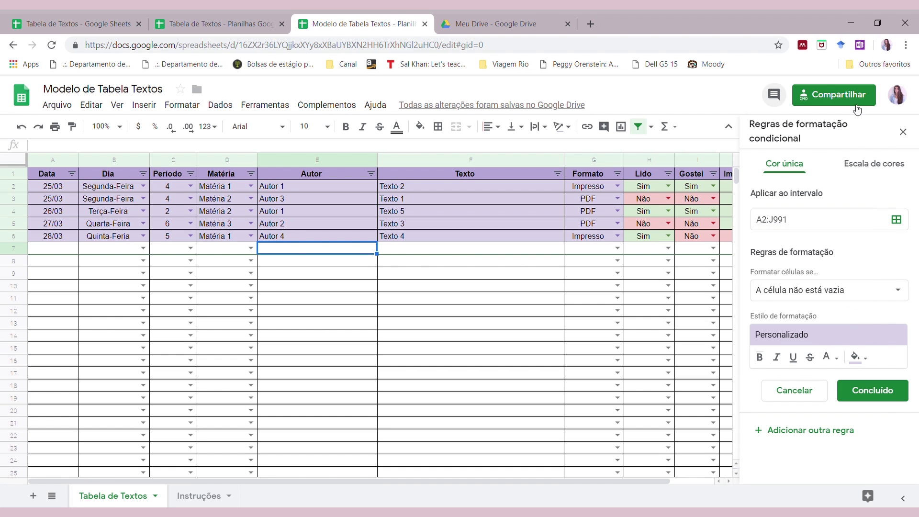
click(902, 131)
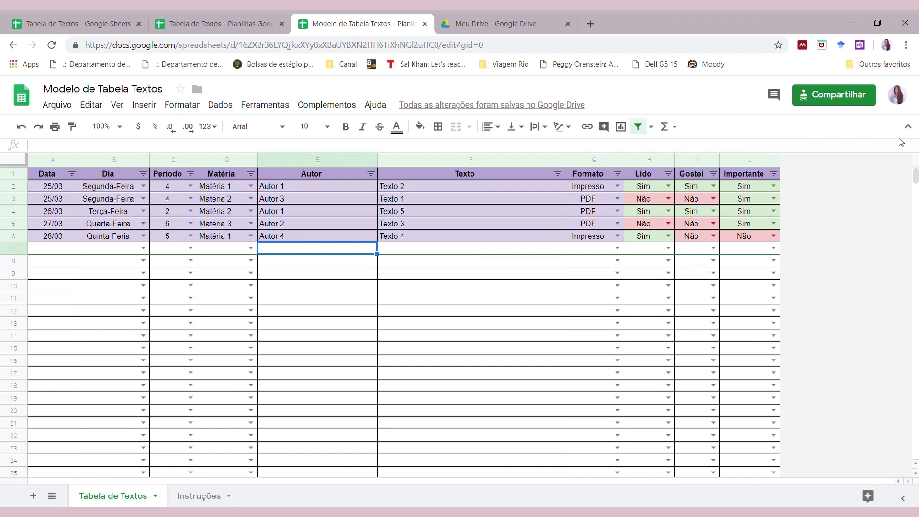
click(855, 266)
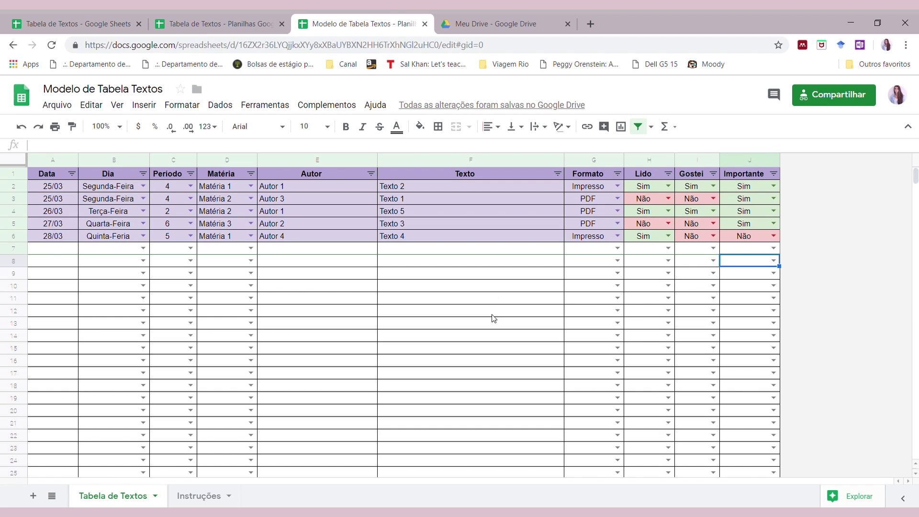
Step: Look at the dropdown options of the Matéria, Período and Dia cells in row 2
click(251, 186)
click(191, 186)
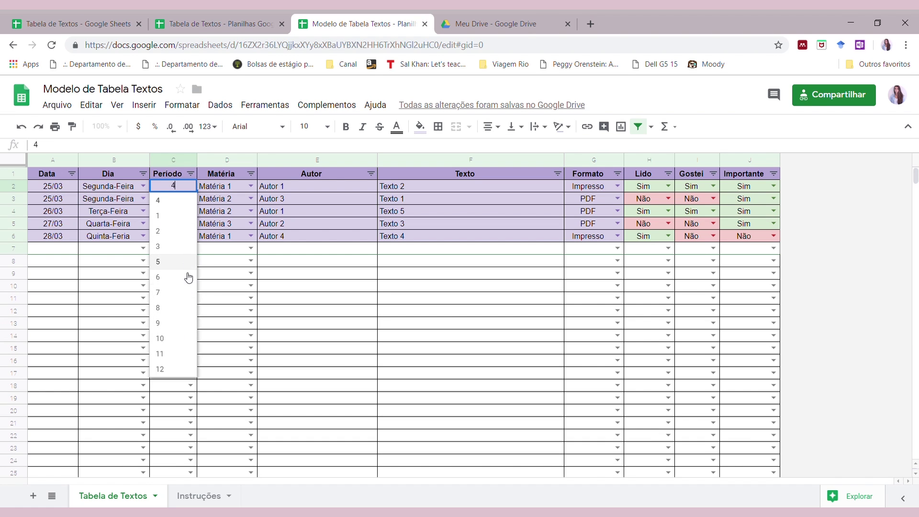
click(130, 199)
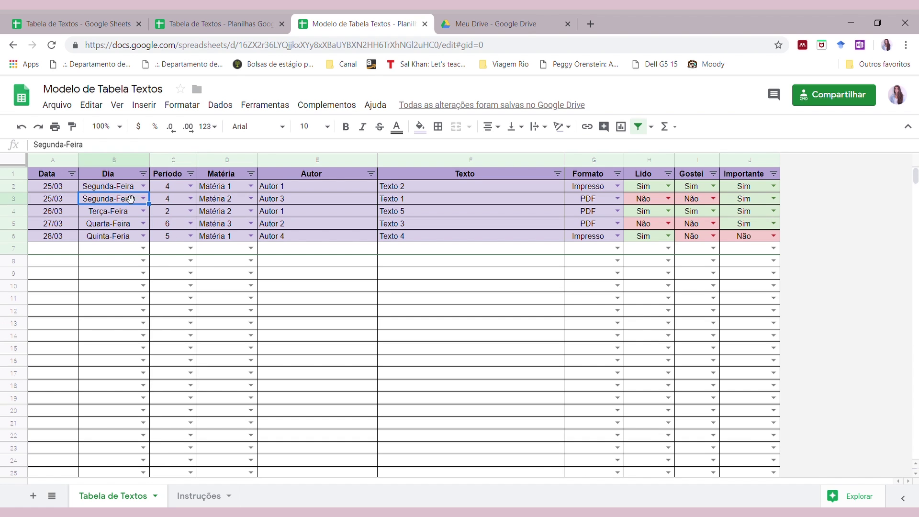
click(141, 186)
click(313, 201)
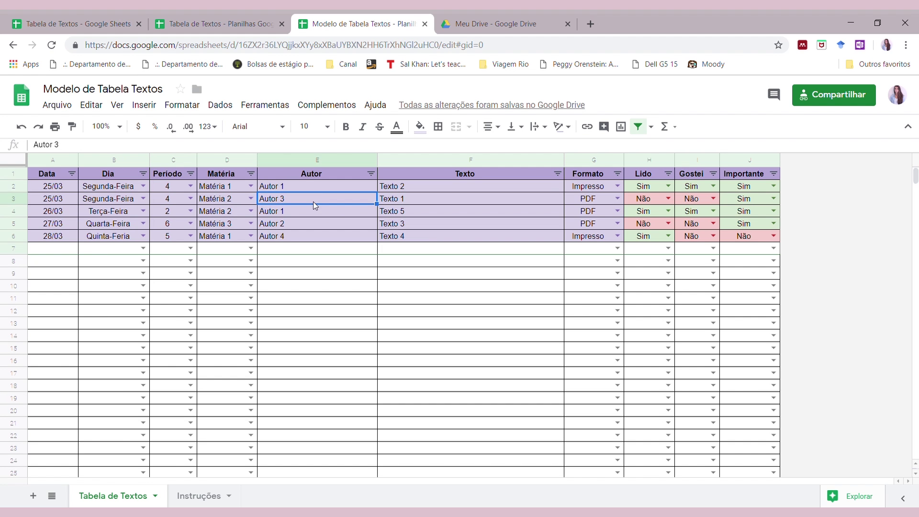
click(251, 187)
click(342, 223)
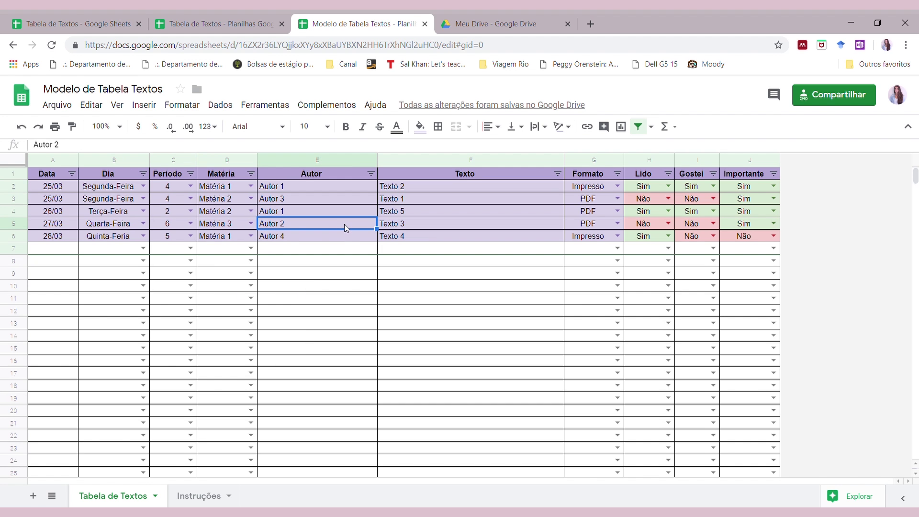
Step: Read the Como filtrar as colunas instructions on the Instruções sheet and highlight them
click(228, 22)
click(322, 20)
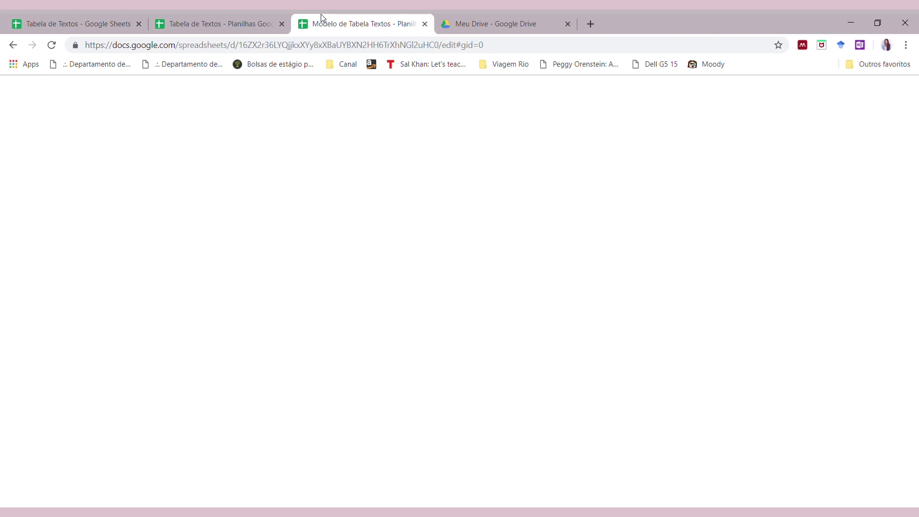
click(186, 499)
mouse_move(204, 261)
mouse_down()
mouse_move(204, 273)
mouse_move(205, 249)
mouse_move(204, 269)
mouse_up()
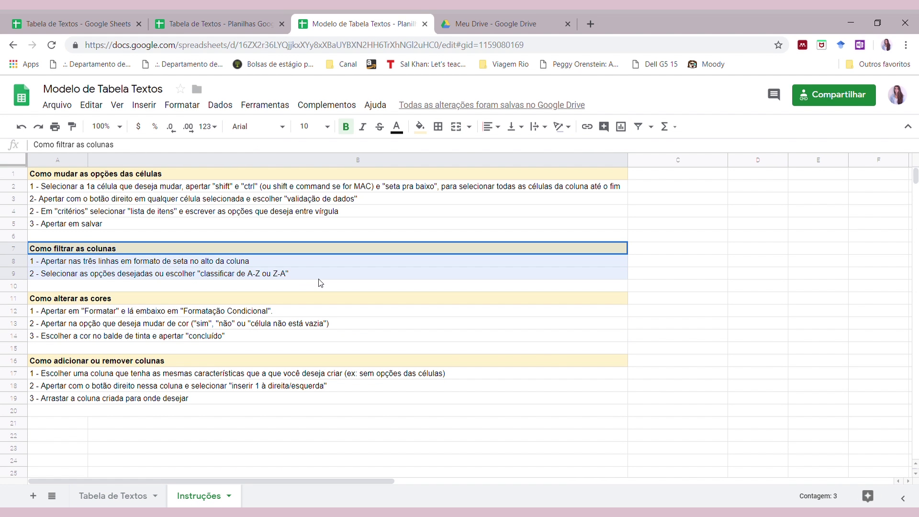
Step: Switch to the filled-in Tabela de Textos spreadsheet and look through the readings on Sheet1
key(ctrl+shift+Tab)
scroll(526, 383, down, 5)
scroll(527, 383, up, 5)
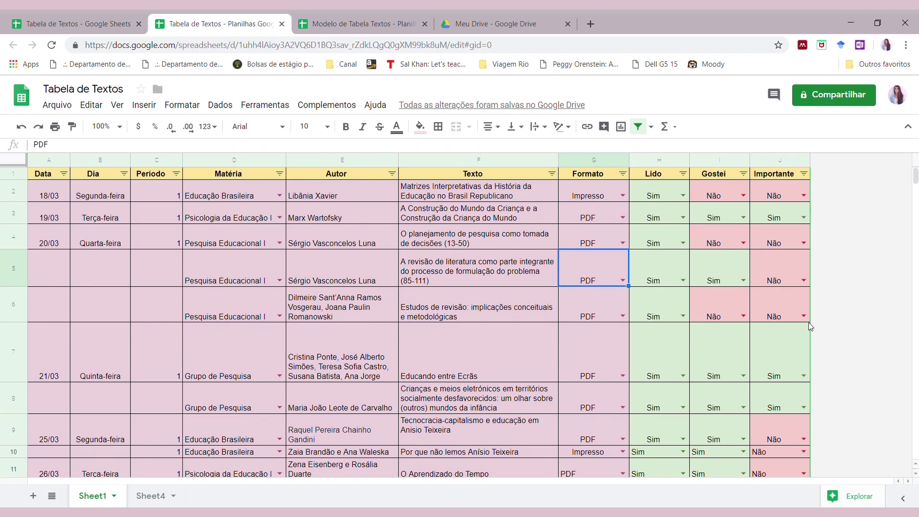
scroll(808, 323, down, 3)
scroll(808, 322, up, 1)
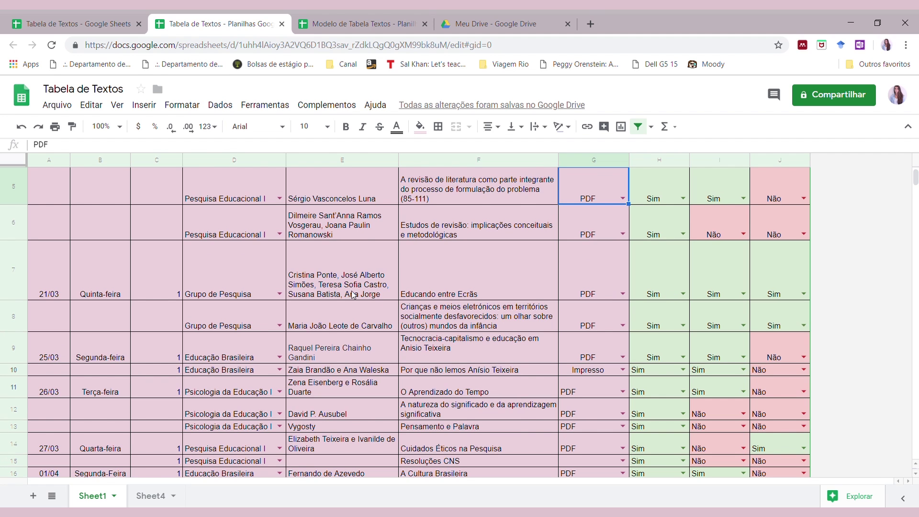
scroll(190, 217, up, 3)
key(Up)
key(Left)
Step: Filter the Matéria column to Psicologia da Educação I and blank cells only, and highlight the filtered readings
click(245, 175)
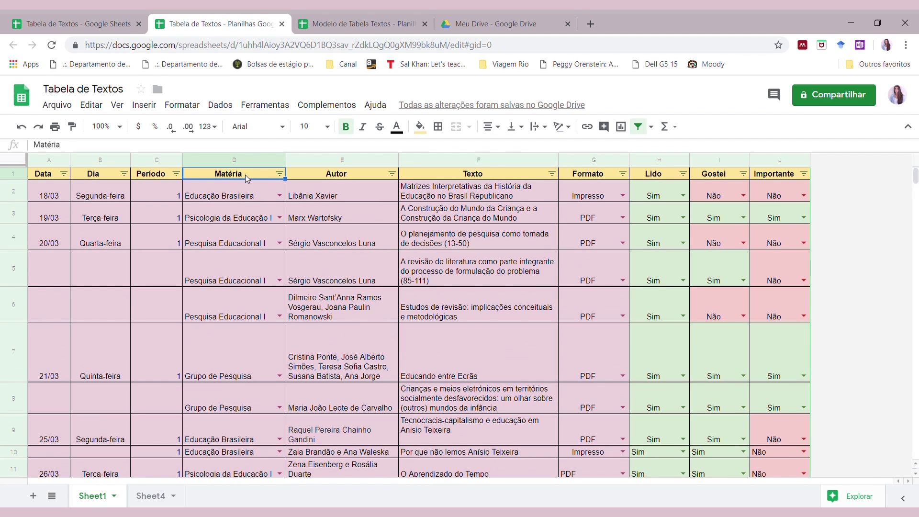
click(280, 175)
scroll(142, 338, down, 1)
scroll(139, 335, up, 1)
click(132, 339)
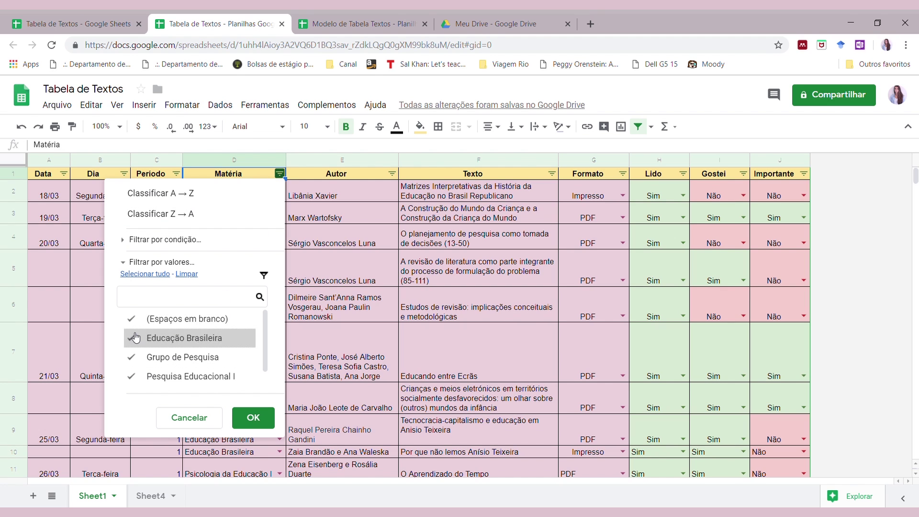
scroll(134, 362, down, 1)
click(135, 363)
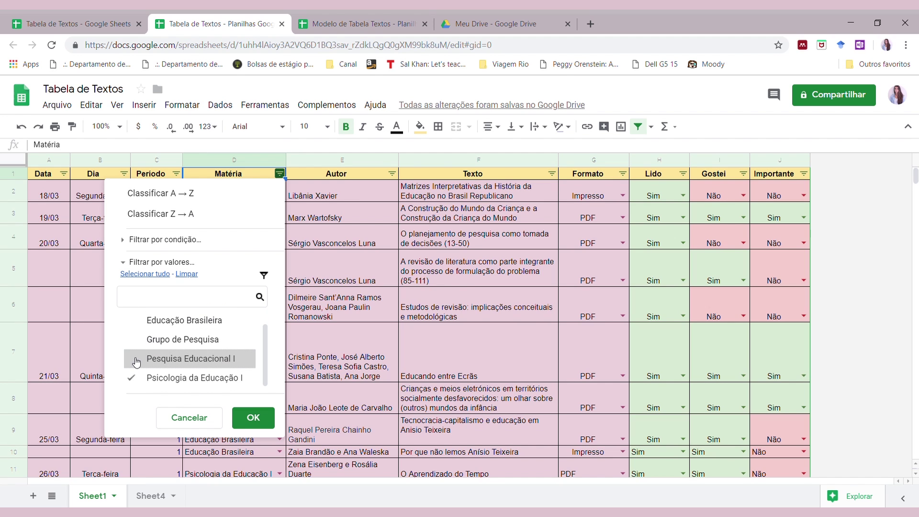
click(253, 418)
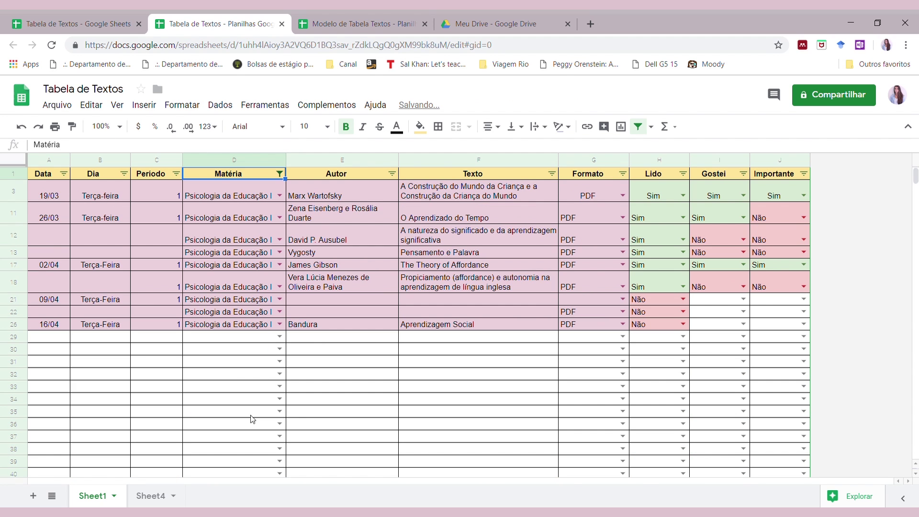
drag(808, 325, 39, 191)
click(381, 380)
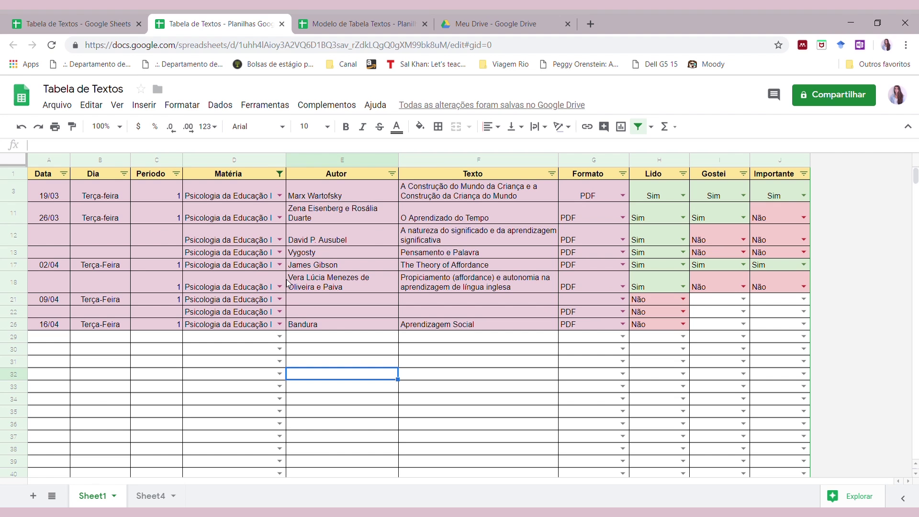
Step: Add Educação Brasileira to the Matéria filter and look through the filtered readings
click(279, 174)
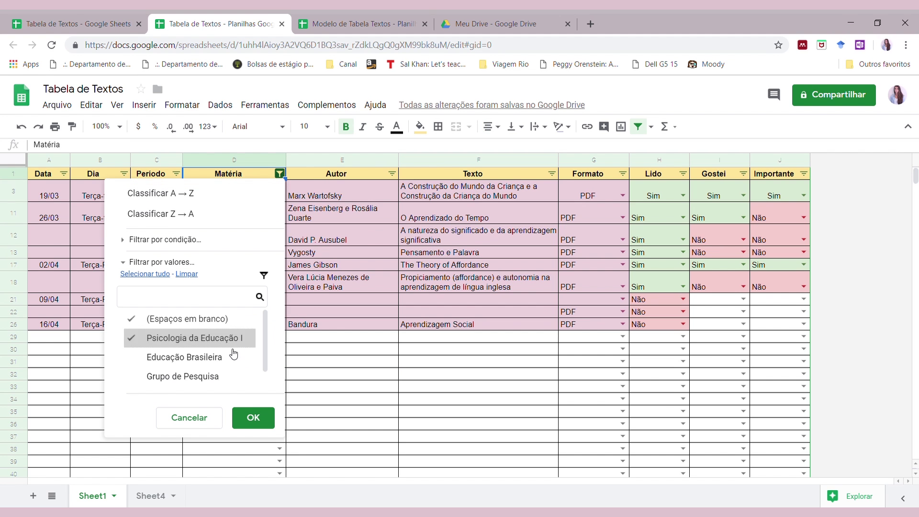
click(165, 356)
click(241, 415)
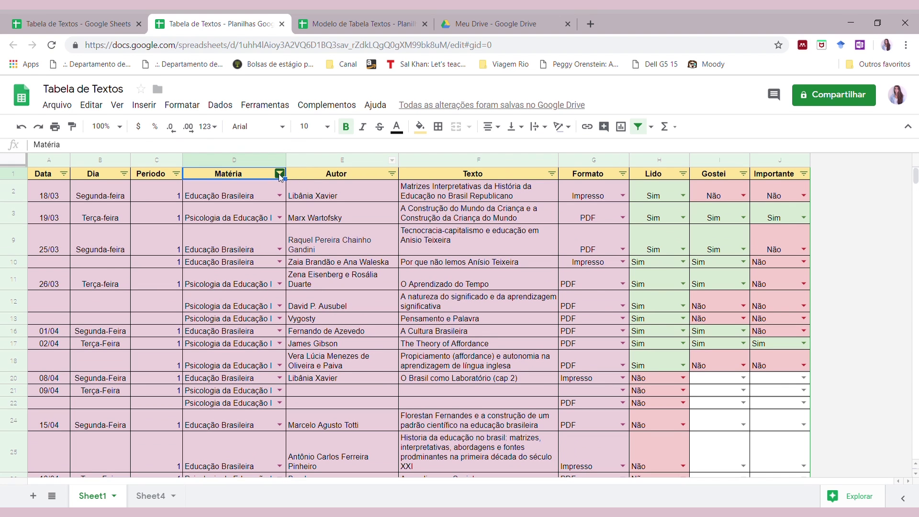
click(280, 174)
click(396, 282)
scroll(397, 282, down, 15)
scroll(397, 282, up, 15)
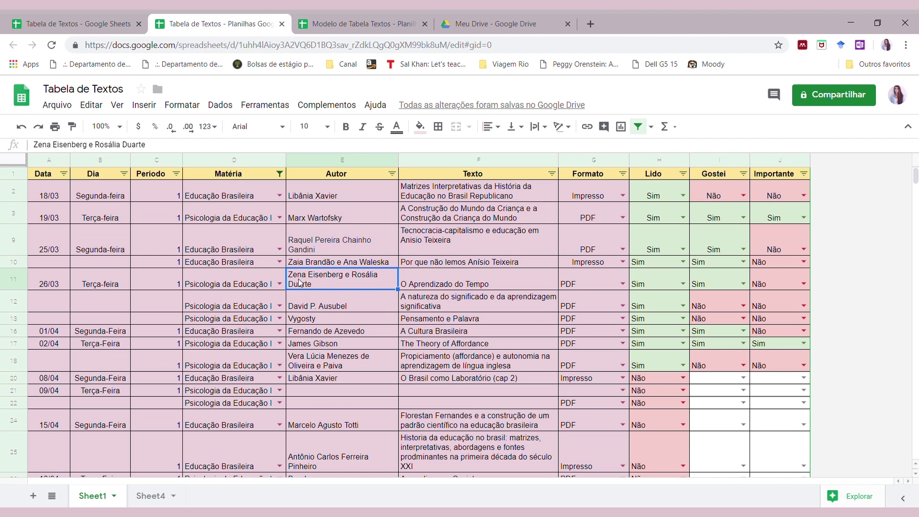
scroll(310, 271, down, 10)
scroll(307, 270, up, 10)
Step: Include Grupo de Pesquisa and Pesquisa Educacional I in the Matéria filter so every subject is selected
click(279, 173)
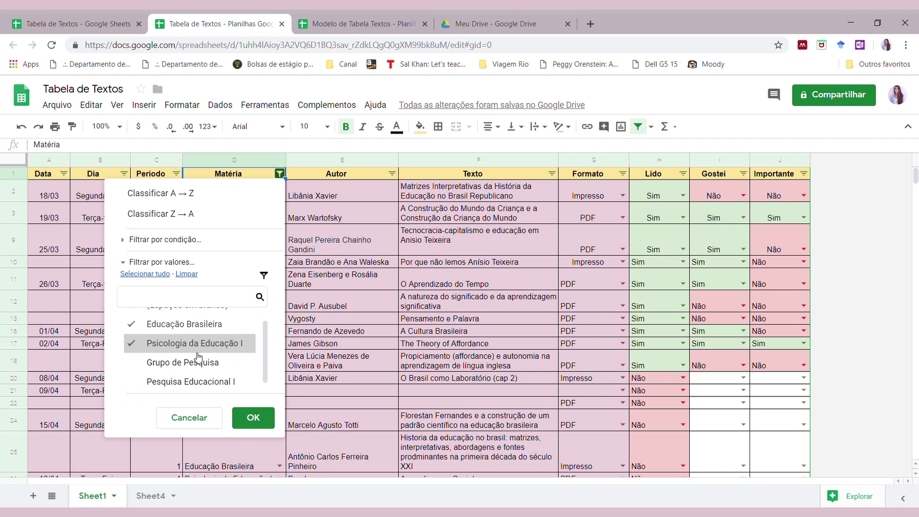
scroll(198, 356, down, 1)
click(199, 359)
scroll(206, 378, up, 1)
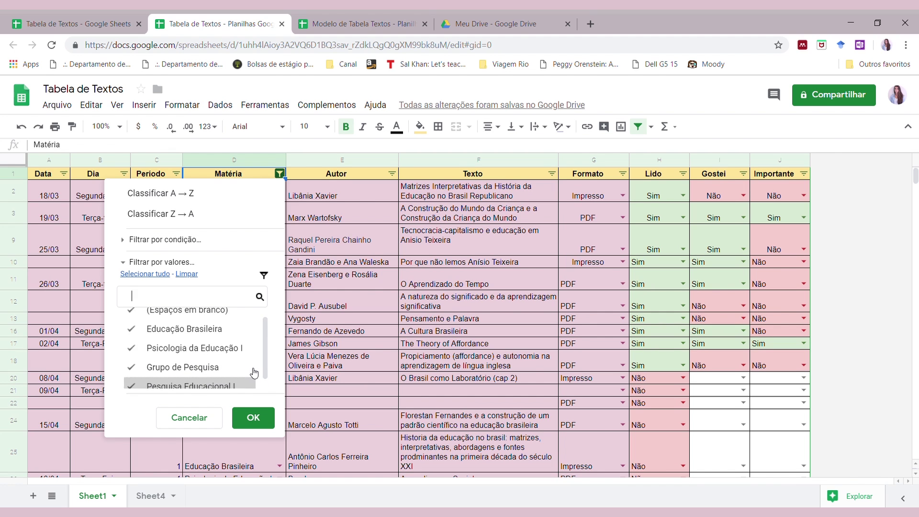
scroll(191, 364, down, 1)
scroll(195, 344, up, 1)
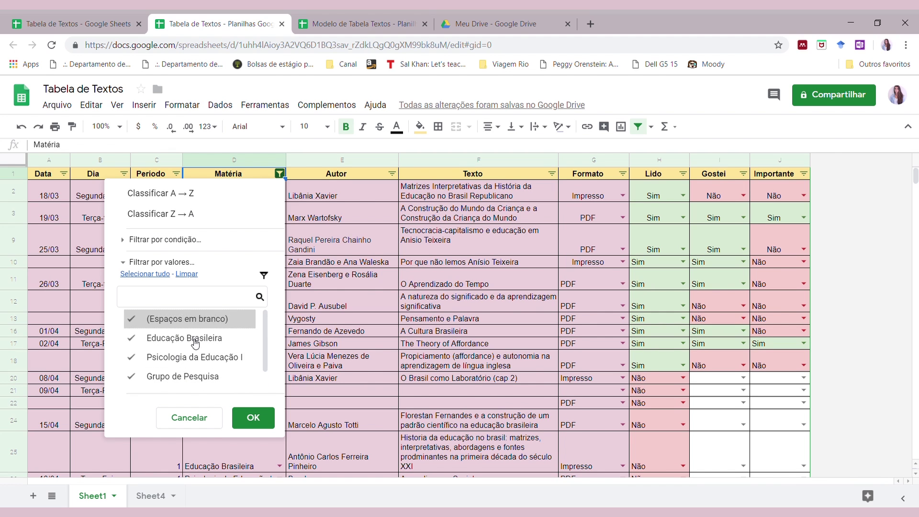
click(253, 418)
click(291, 375)
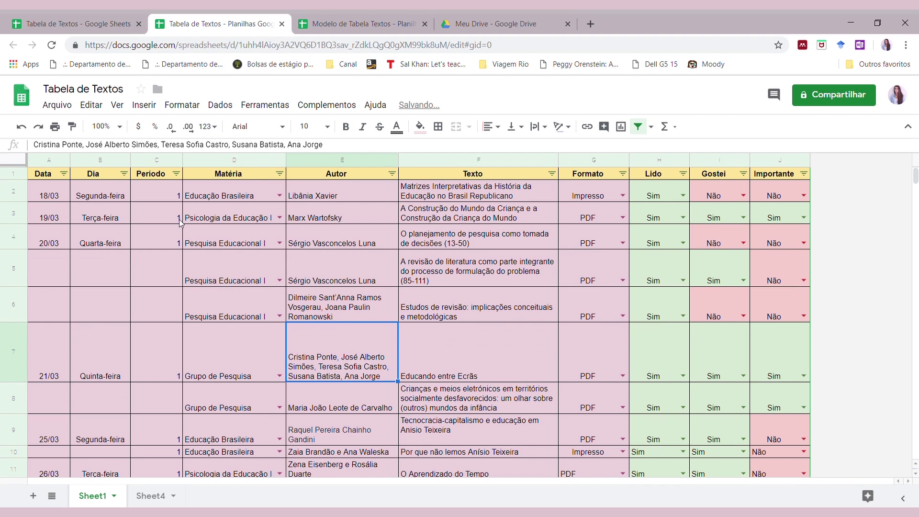
Step: Filter the Formato column to PDF only and look through the filtered readings
click(479, 237)
click(623, 173)
click(525, 338)
click(596, 417)
scroll(617, 276, down, 3)
scroll(608, 254, up, 3)
scroll(607, 257, down, 3)
scroll(612, 311, up, 5)
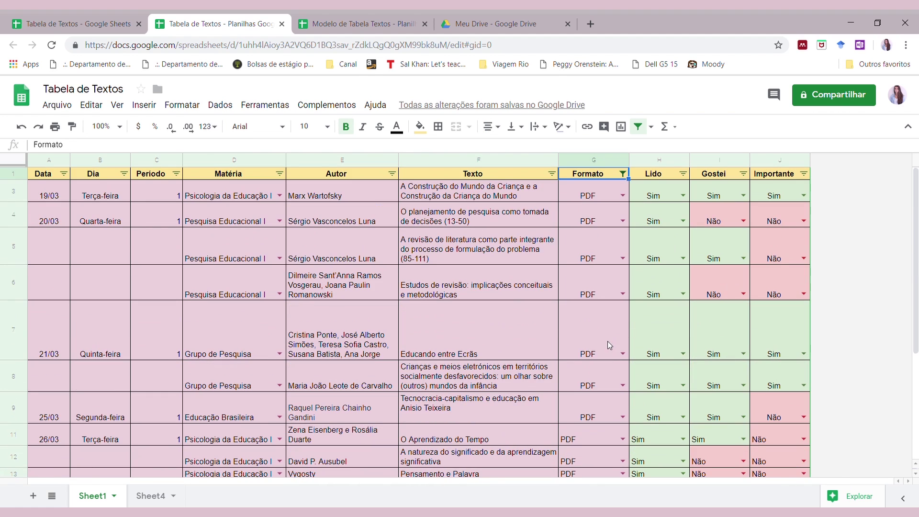
Step: Reselect blank cells and Impresso in the Formato filter so every format is included
click(622, 175)
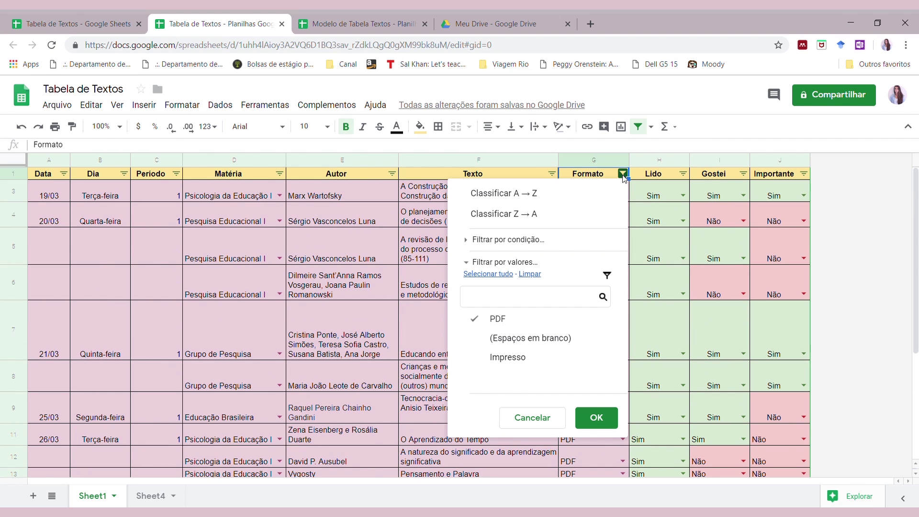
click(555, 340)
click(549, 356)
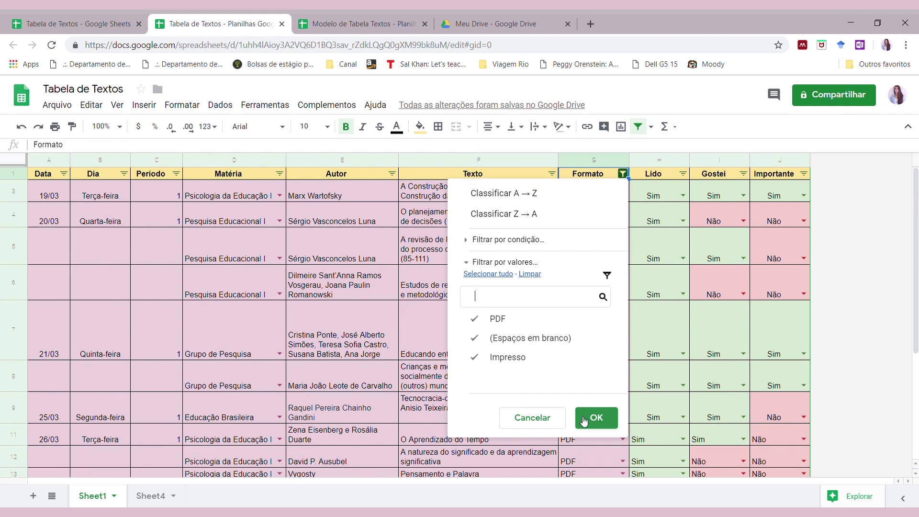
click(594, 418)
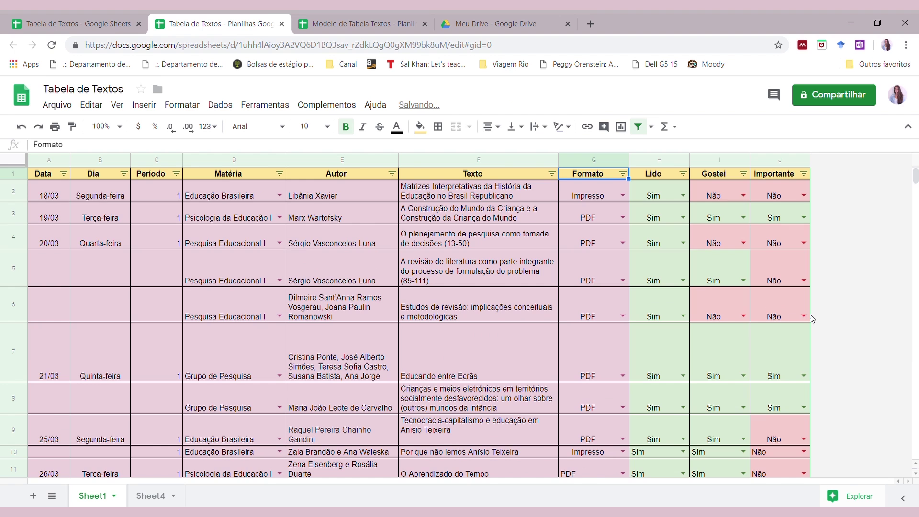
Step: Filter the Importante column to Sim only, excluding blank cells and Não
click(798, 232)
scroll(797, 225, down, 5)
scroll(797, 217, up, 5)
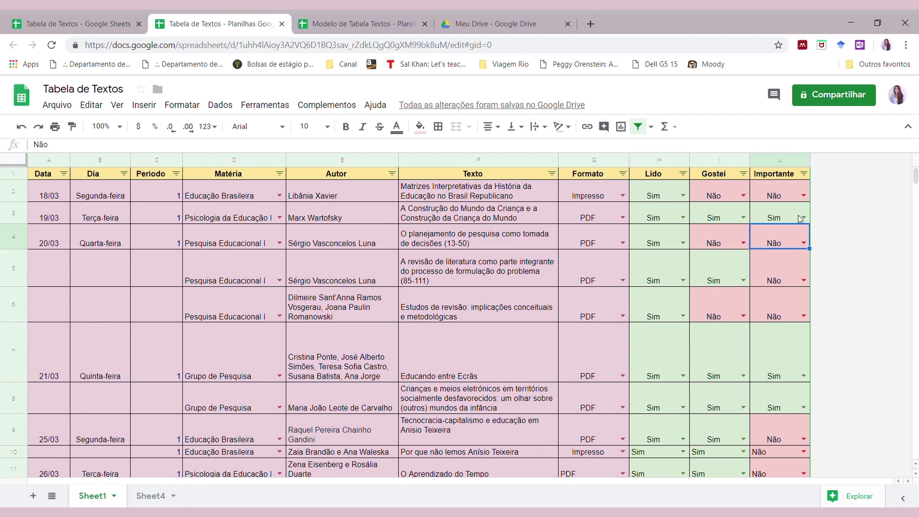
click(803, 173)
click(725, 319)
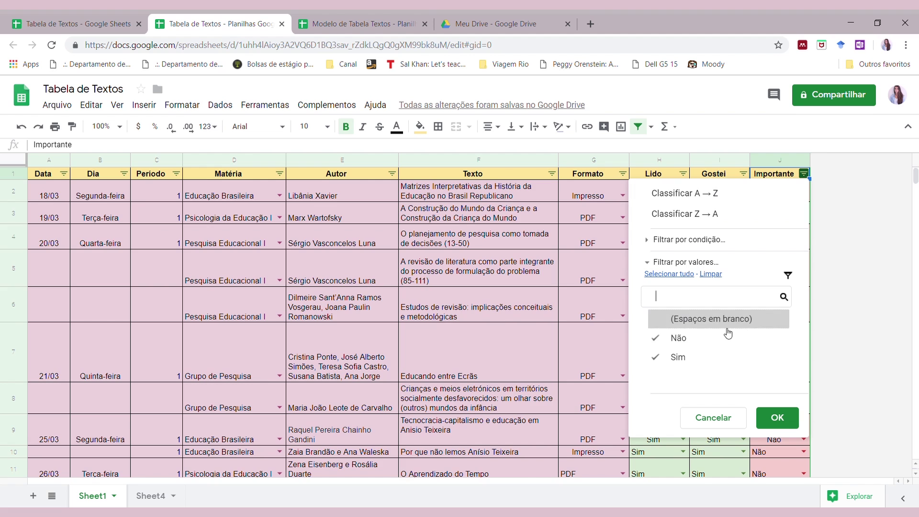
click(724, 338)
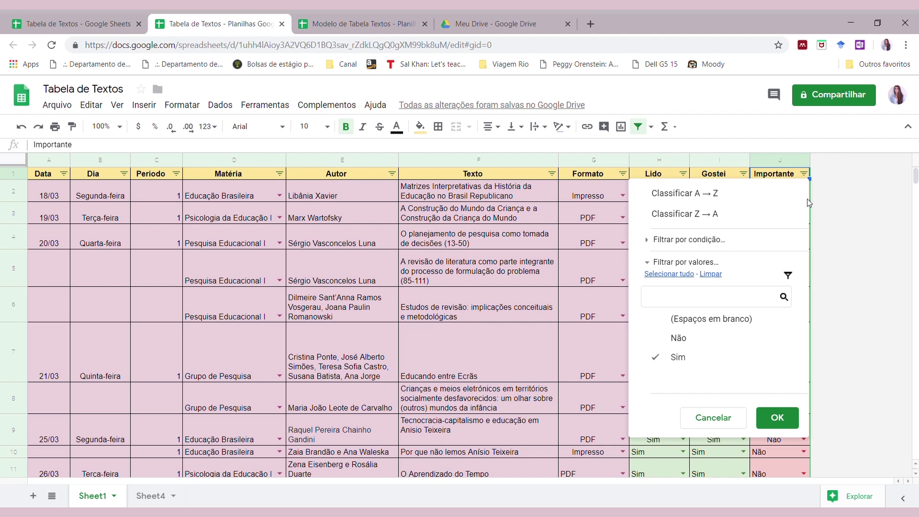
click(777, 417)
Step: Highlight the titles of the important readings in the Texto column
key(ctrl+Down)
drag(467, 188, 472, 325)
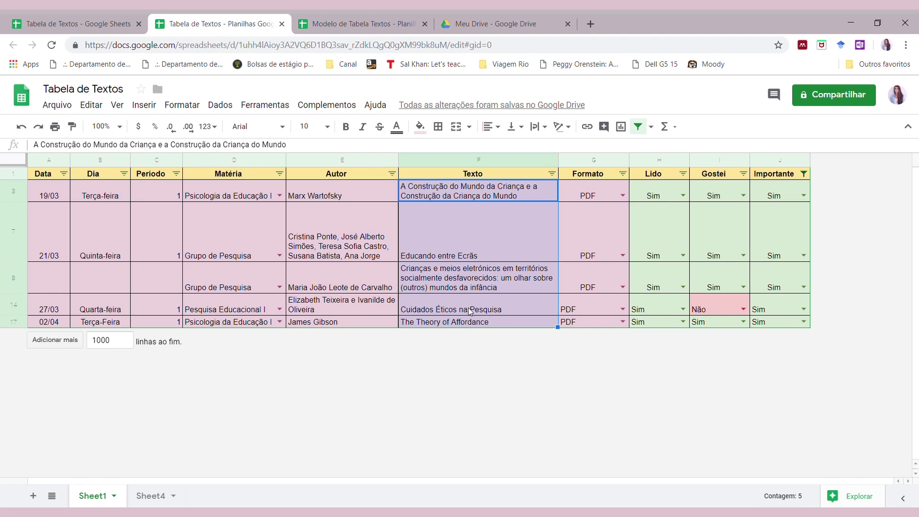
click(492, 241)
drag(500, 196, 501, 304)
drag(462, 190, 462, 320)
click(779, 173)
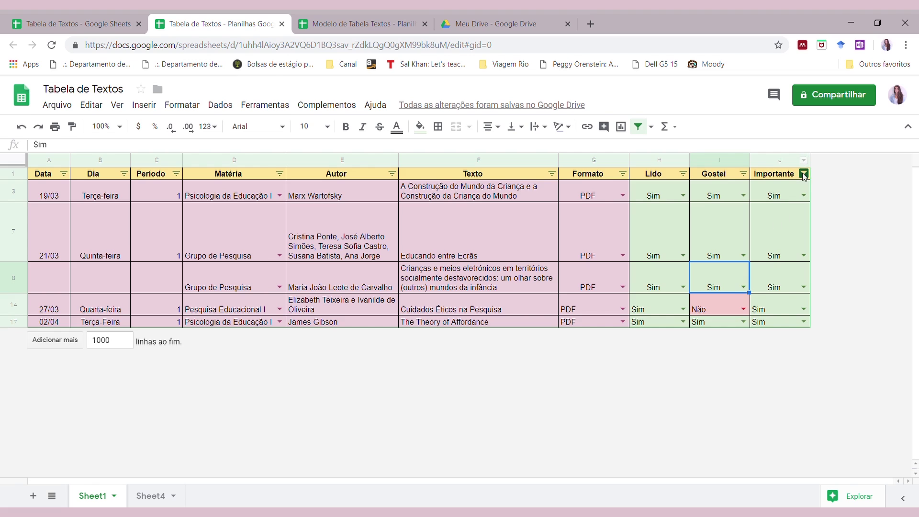
Step: Reselect blank cells and Não in the Importante filter, and look over the complete table
click(803, 173)
click(707, 338)
click(689, 357)
click(776, 417)
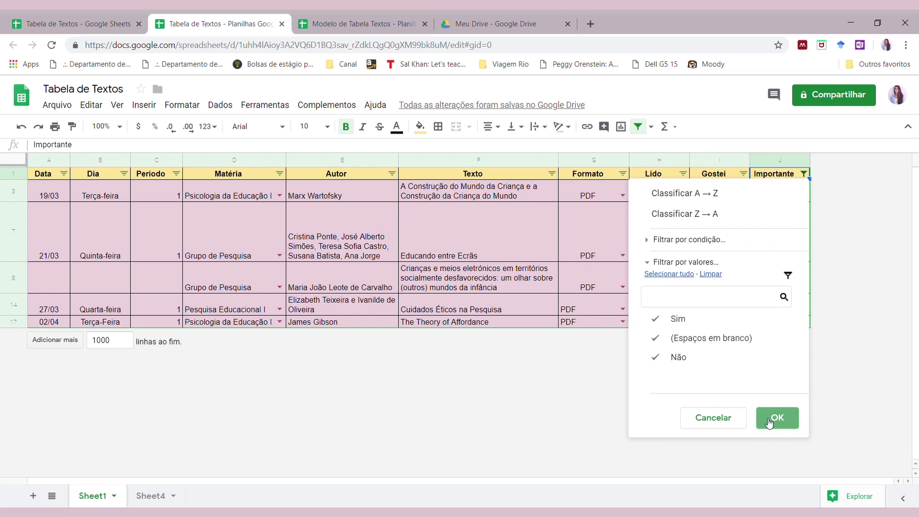
click(642, 309)
scroll(642, 309, down, 5)
scroll(642, 309, up, 5)
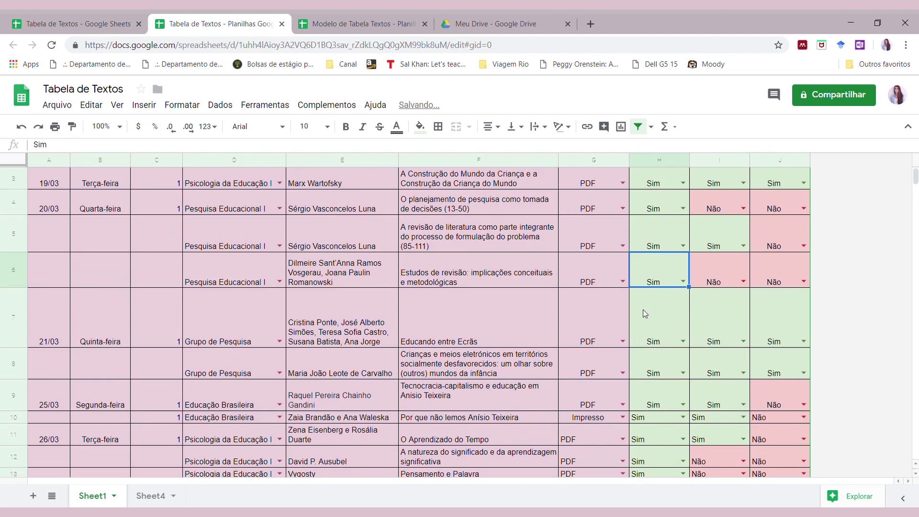
Step: Look through the reading table and examine the texts and authors of the unread entries dated 09/04 to 18/04
scroll(639, 305, down, 8)
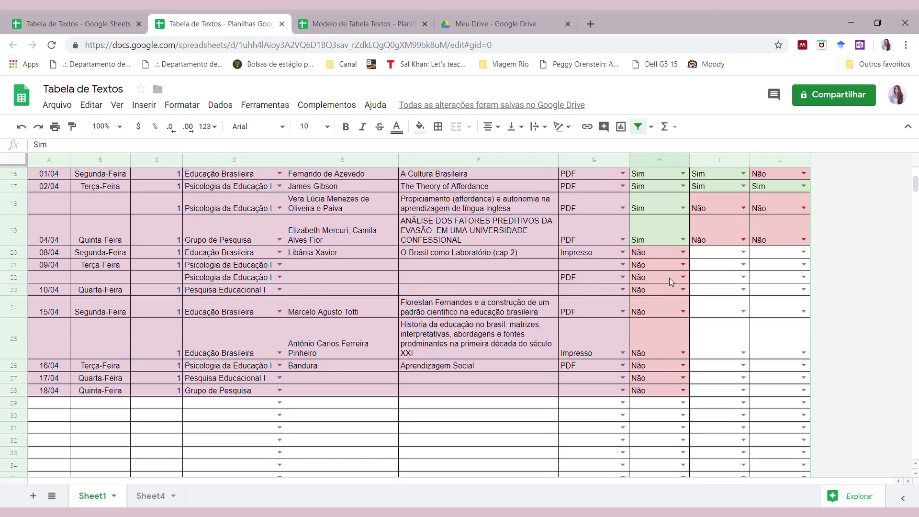
scroll(672, 276, up, 5)
scroll(672, 276, up, 3)
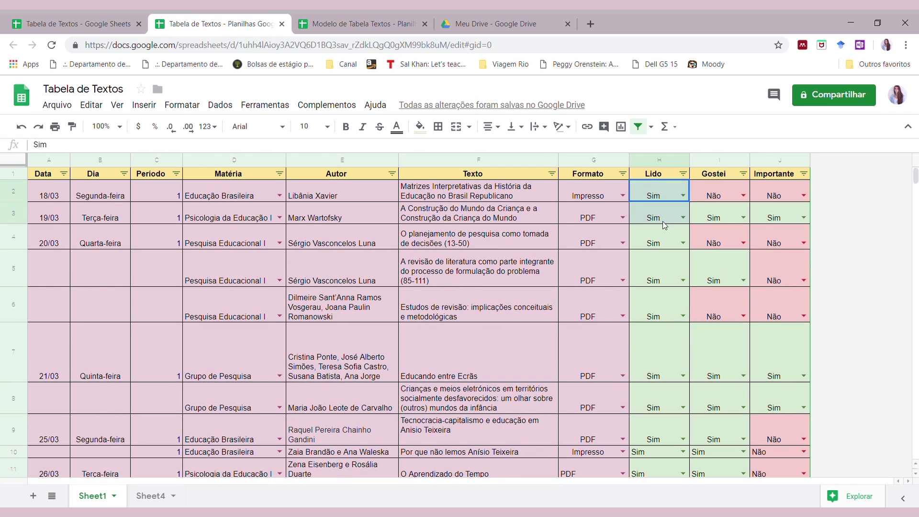
scroll(330, 363, down, 5)
drag(330, 361, 352, 400)
scroll(352, 399, down, 1)
drag(331, 312, 321, 437)
click(467, 391)
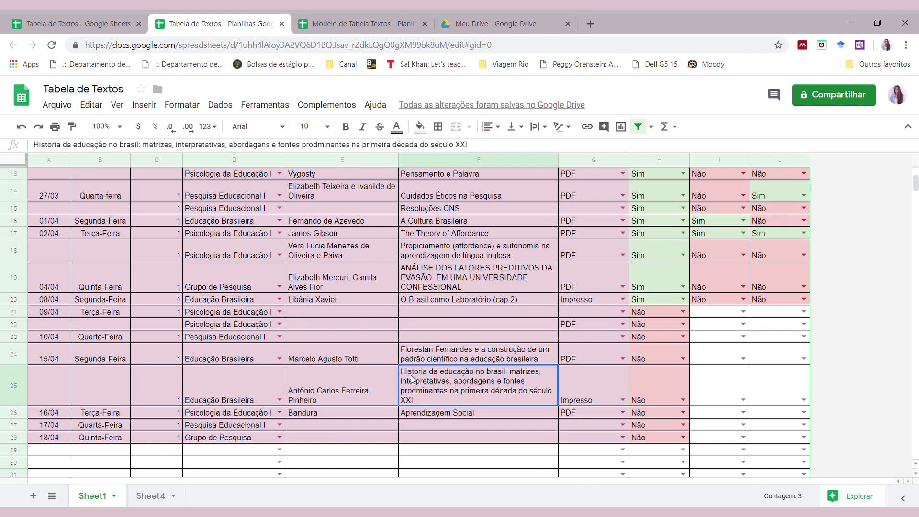
drag(474, 315, 478, 436)
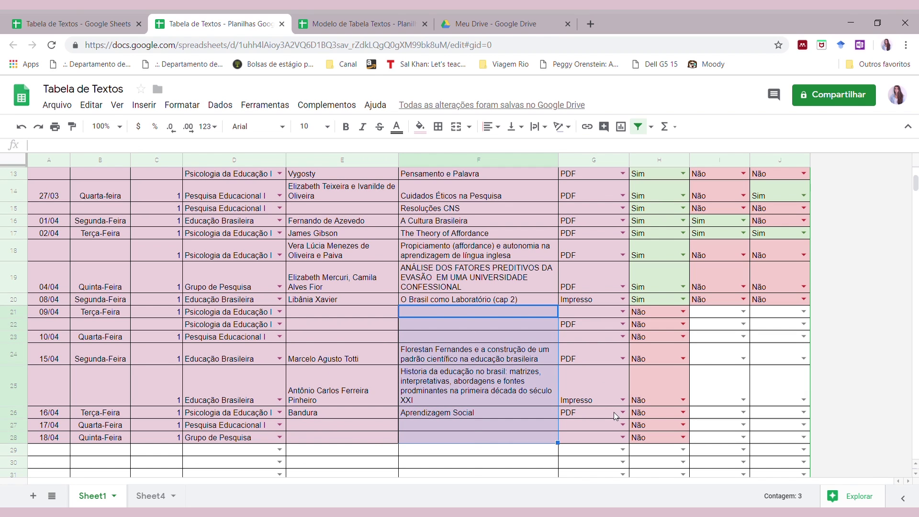
click(550, 386)
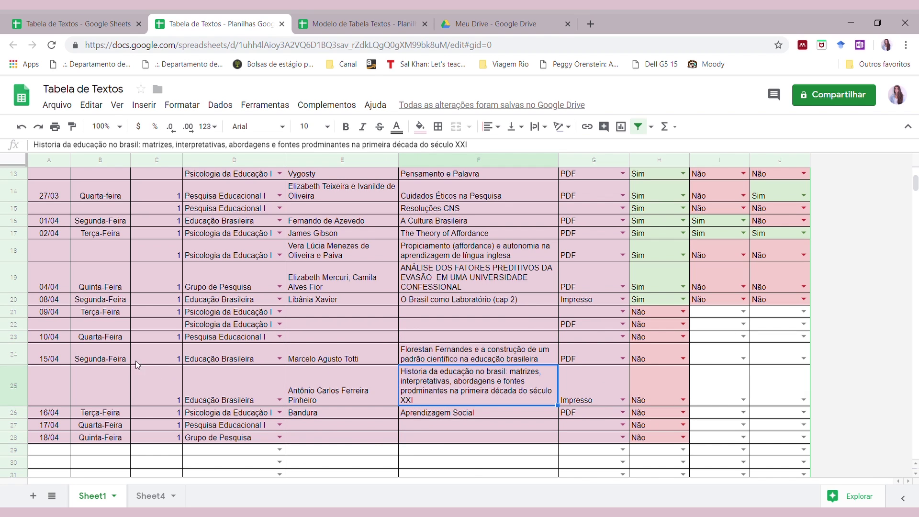
click(60, 359)
scroll(345, 365, up, 10)
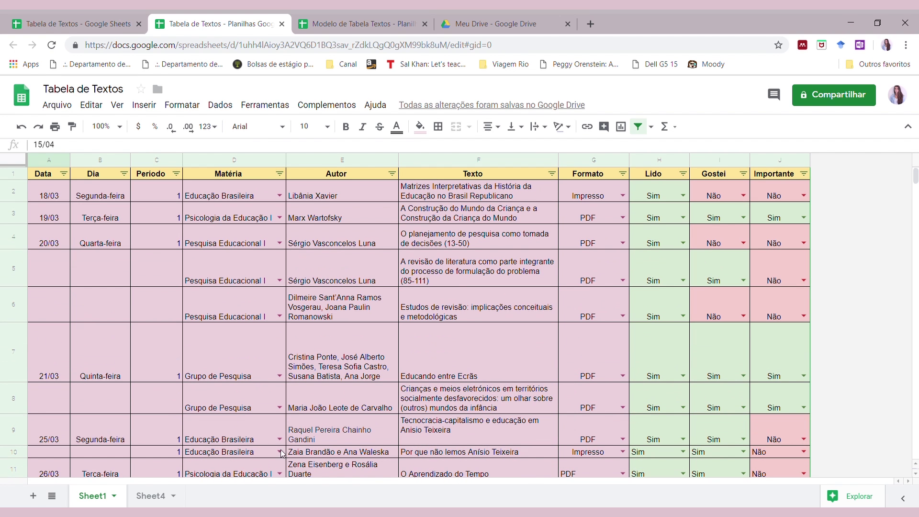
Step: Switch to Modelo de Tabela Textos and examine the "Como adicionar ou remover colunas" instructions
click(349, 19)
click(201, 426)
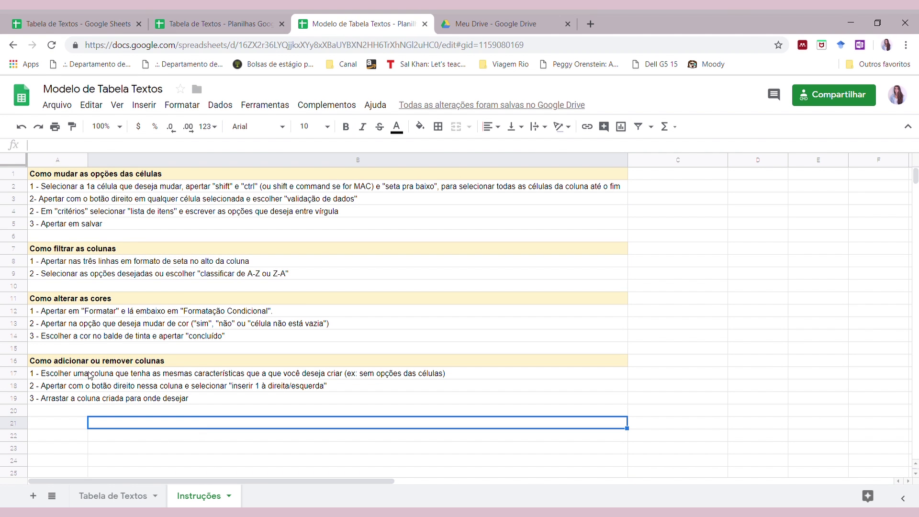
drag(48, 361, 294, 405)
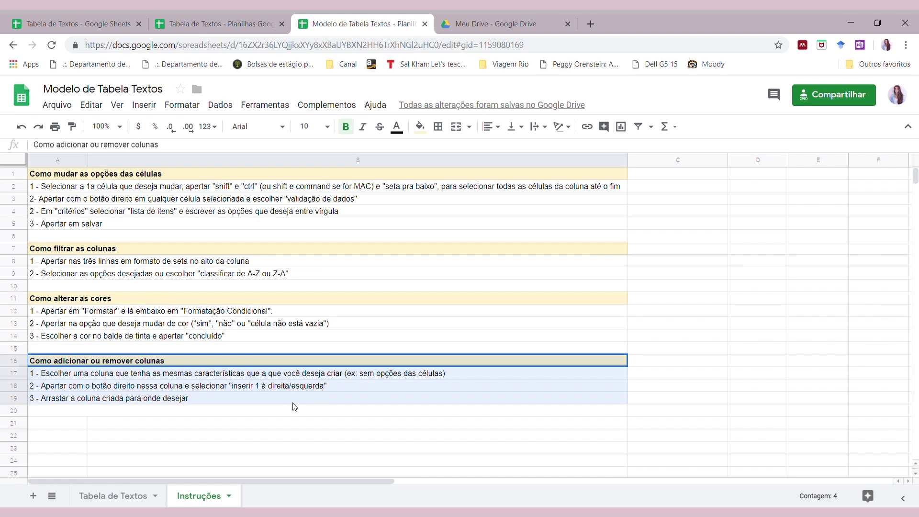
click(339, 435)
drag(83, 362, 311, 404)
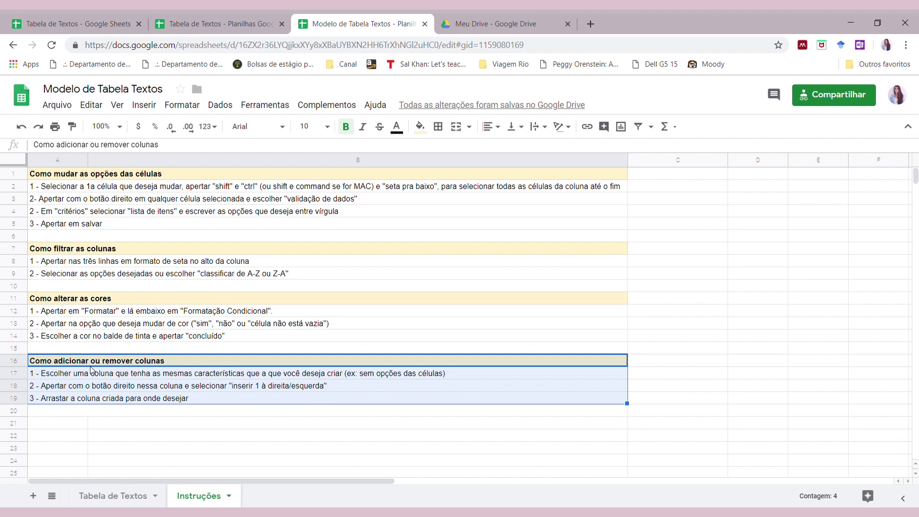
Step: Delete the Matéria column in Tabela de Textos and undo the deletion
click(205, 22)
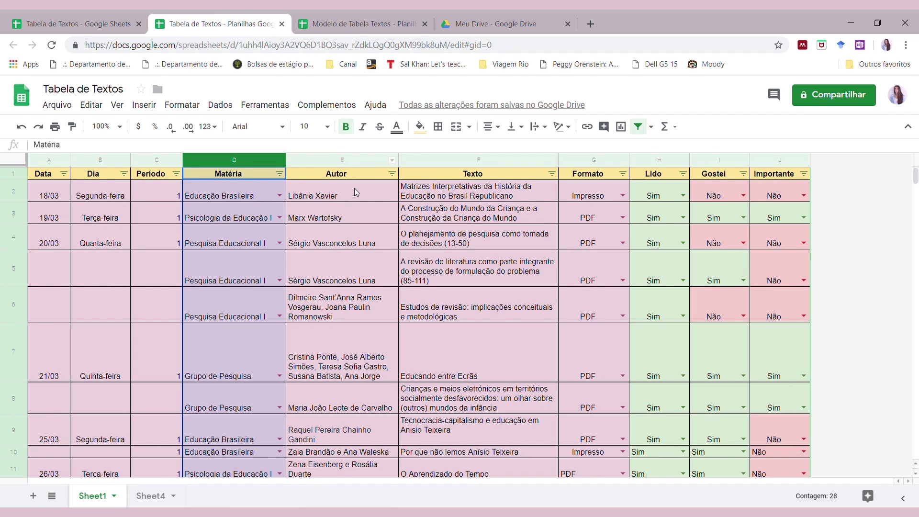
right_click(242, 167)
click(305, 298)
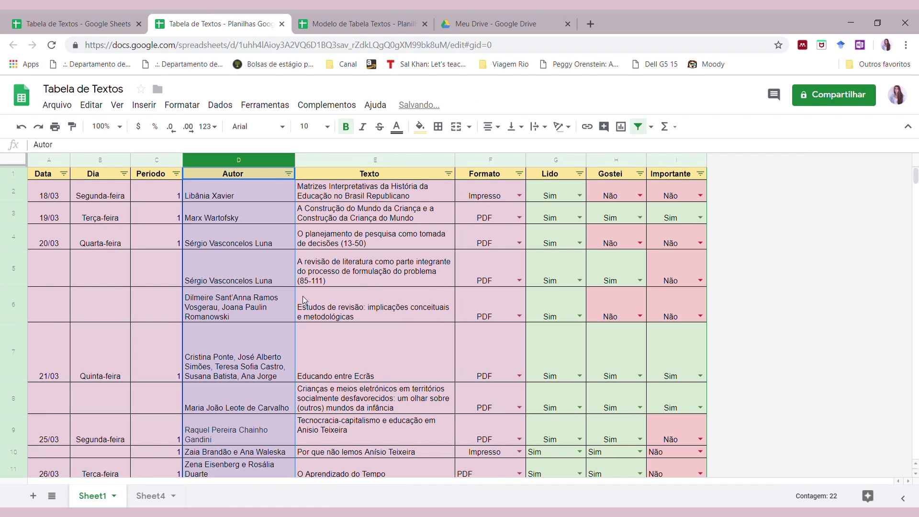
key(ctrl+z)
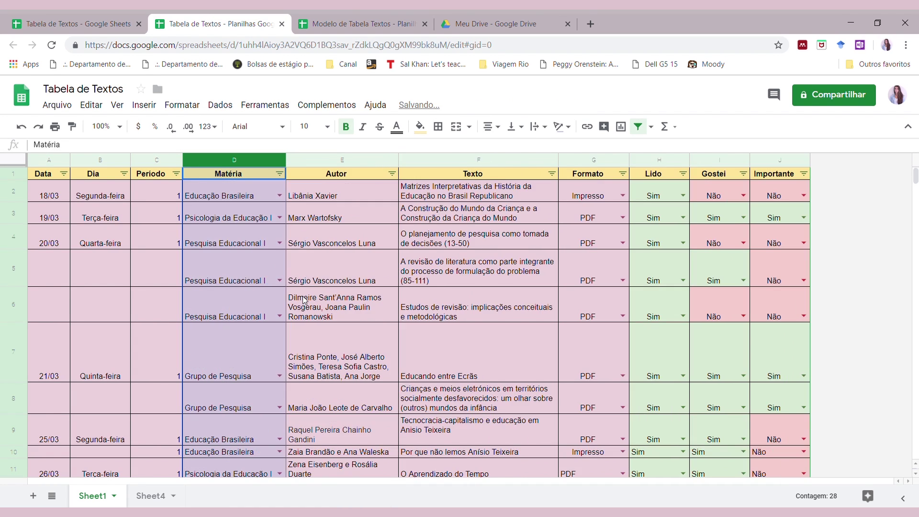
Step: Read instructions 1 and 2 in Modelo de Tabela Textos on choosing a similar column and inserting beside it
click(362, 24)
click(215, 385)
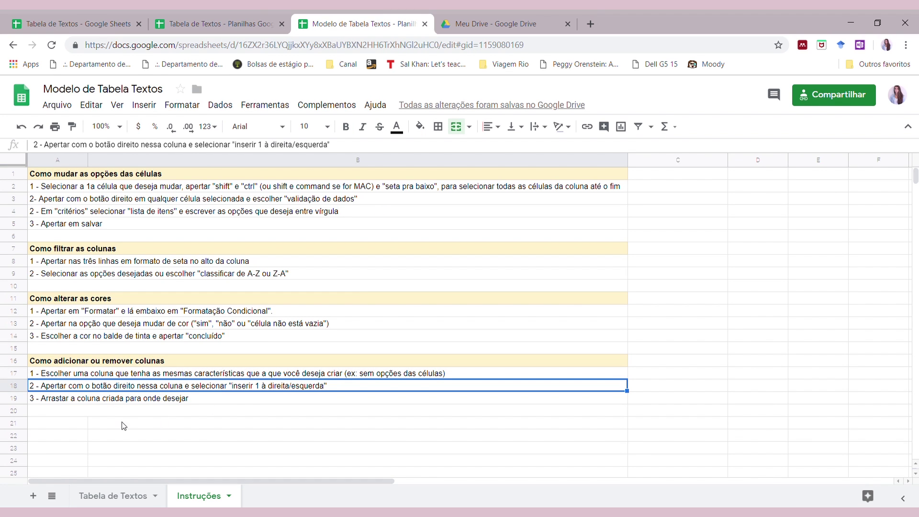
click(64, 375)
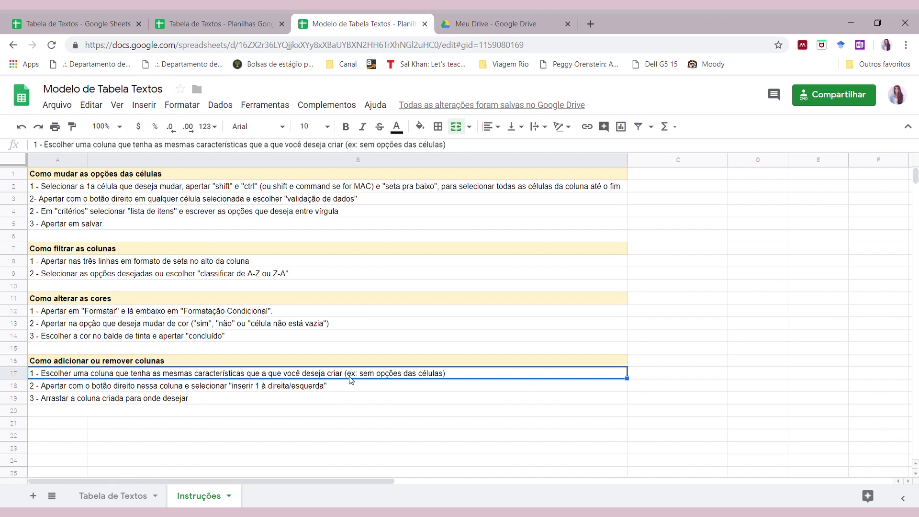
Step: Return to Tabela de Textos and inspect the Texto and Autor columns as examples without dropdown options
click(215, 24)
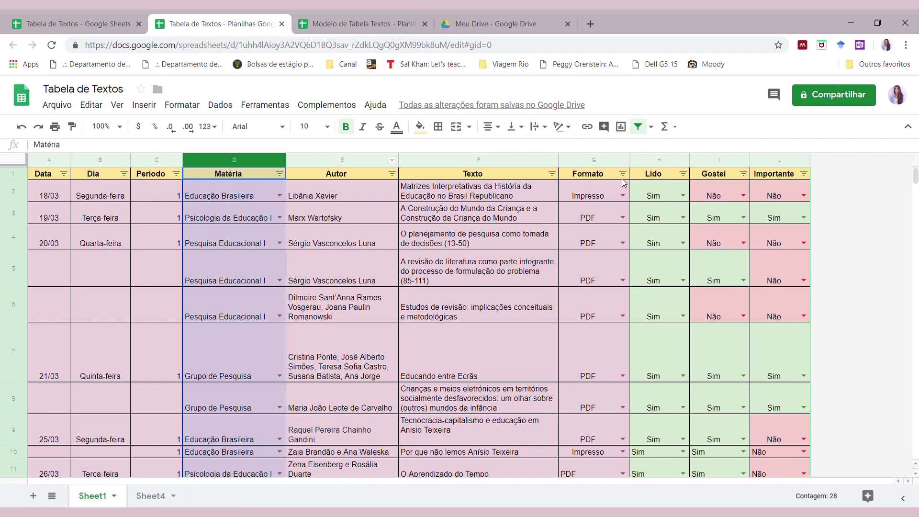
click(488, 180)
click(488, 160)
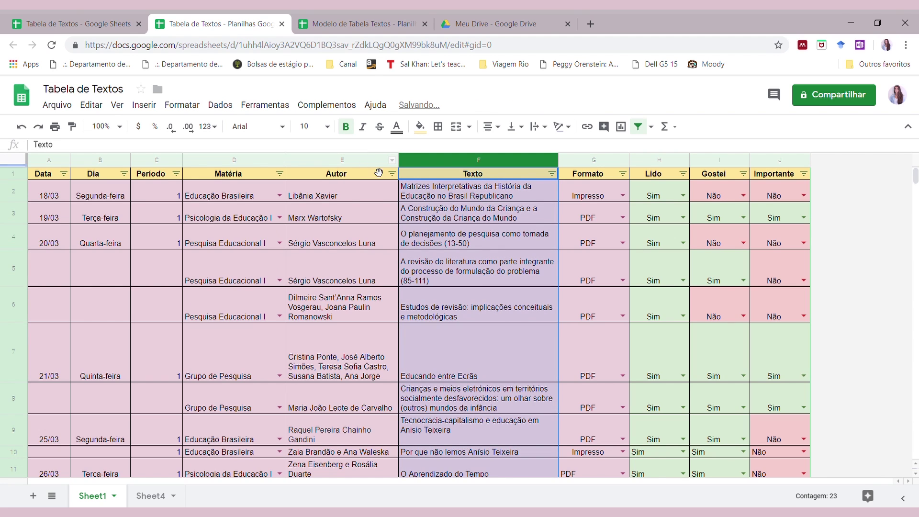
click(360, 186)
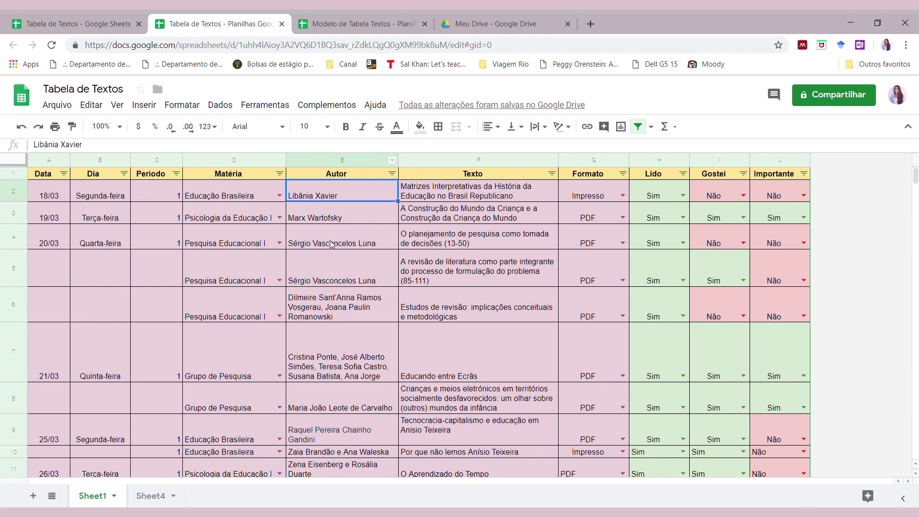
click(353, 159)
Step: Check the column-insertion instruction in Modelo de Tabela Textos and insert one column to the left of Autor
click(357, 23)
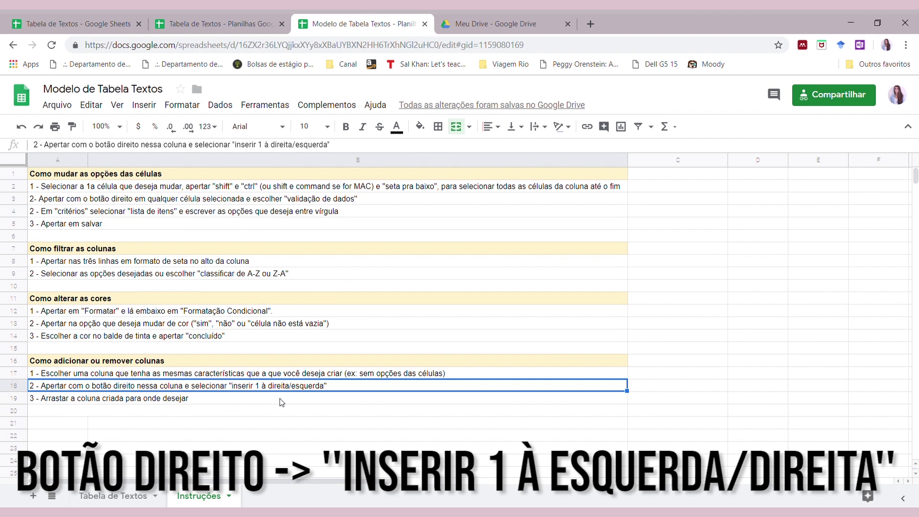
click(220, 24)
right_click(345, 161)
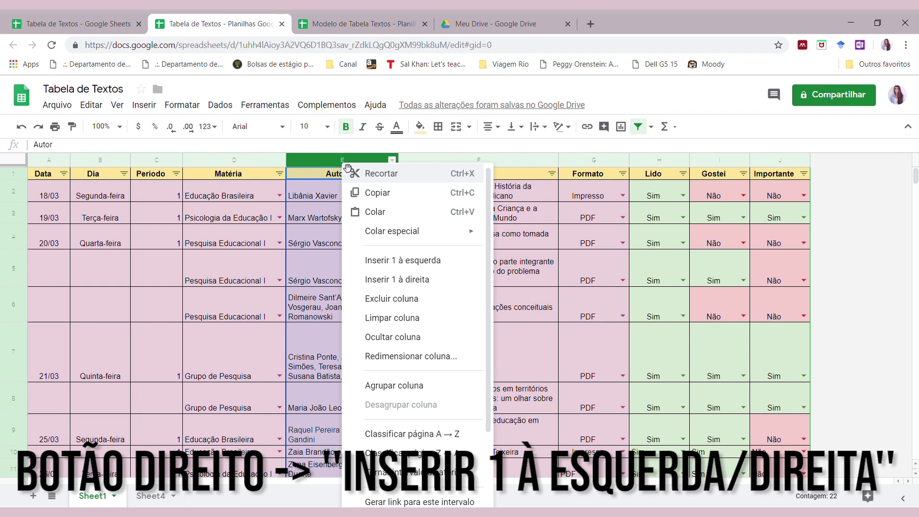
drag(344, 176, 342, 430)
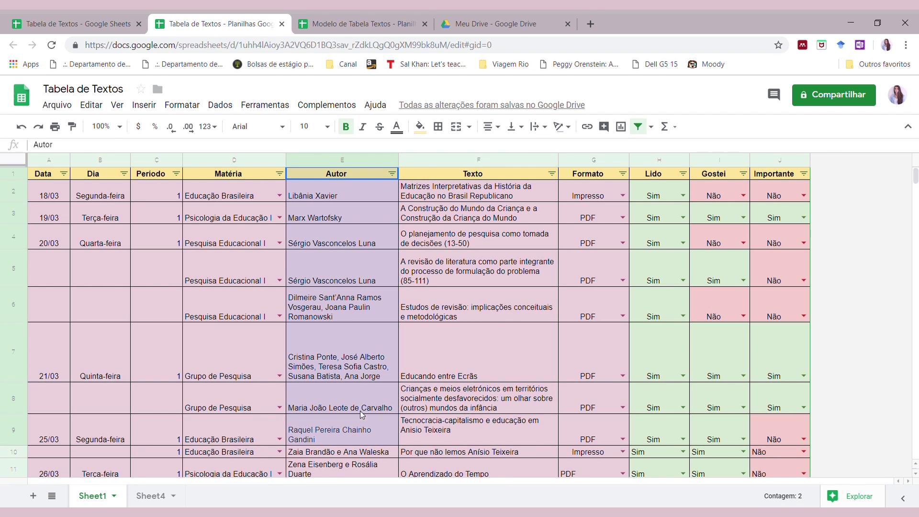
click(342, 237)
right_click(341, 173)
right_click(348, 161)
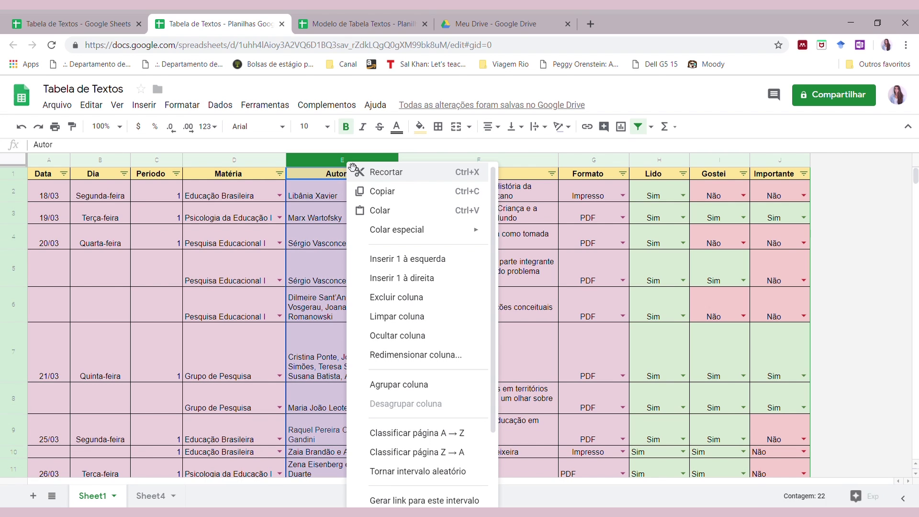
click(466, 260)
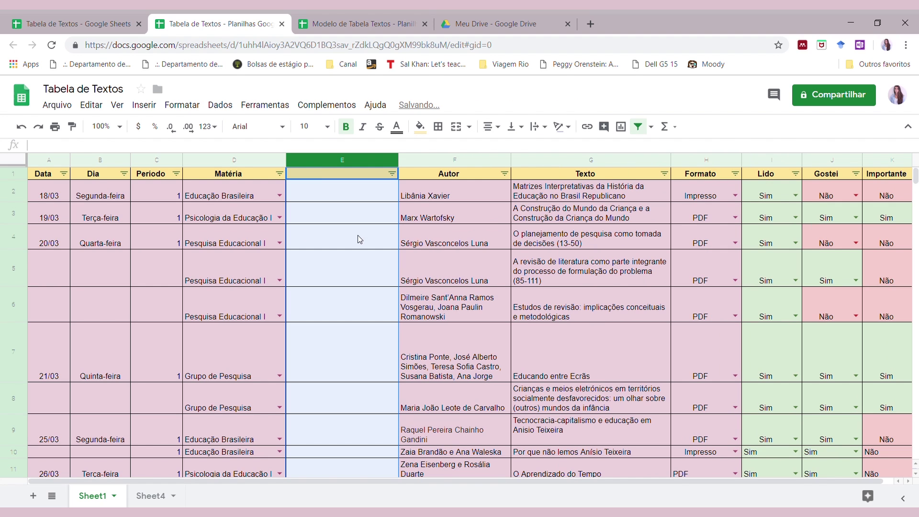
Step: Inspect the blank cells of the column inserted before Autor and undo the insertion
click(335, 237)
click(353, 199)
click(430, 199)
click(371, 191)
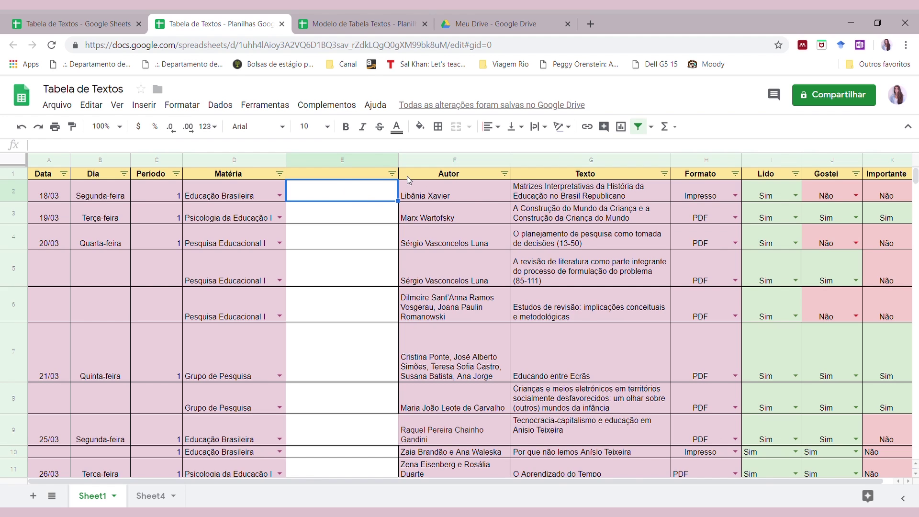
key(ctrl+z)
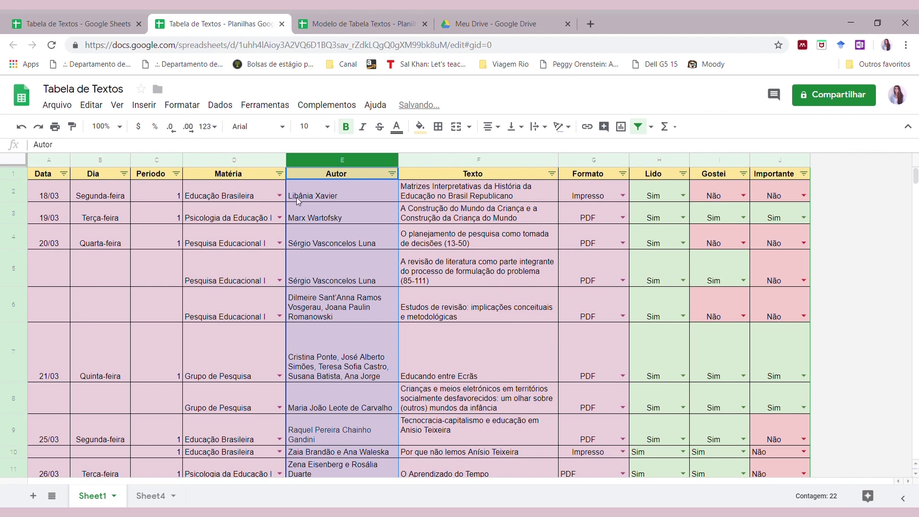
Step: Inspect the Matéria column as an example of a column with dropdown options
click(231, 160)
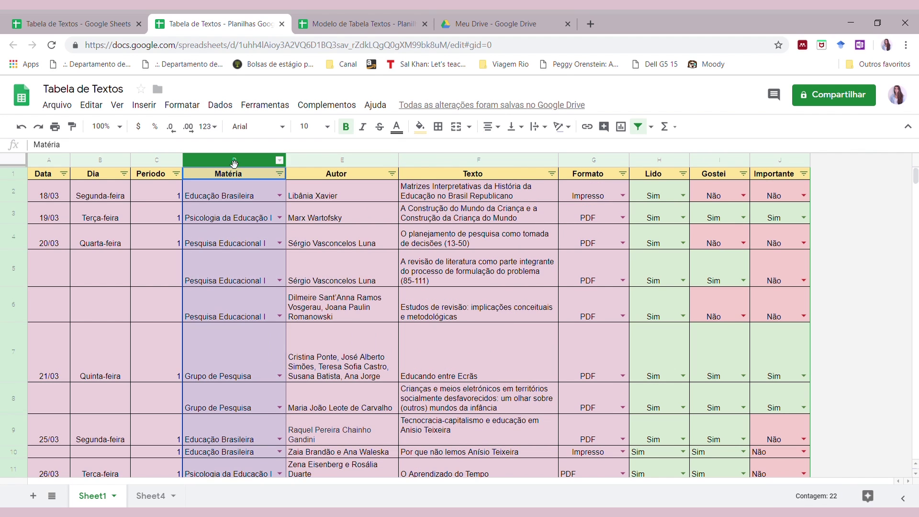
click(280, 195)
click(489, 275)
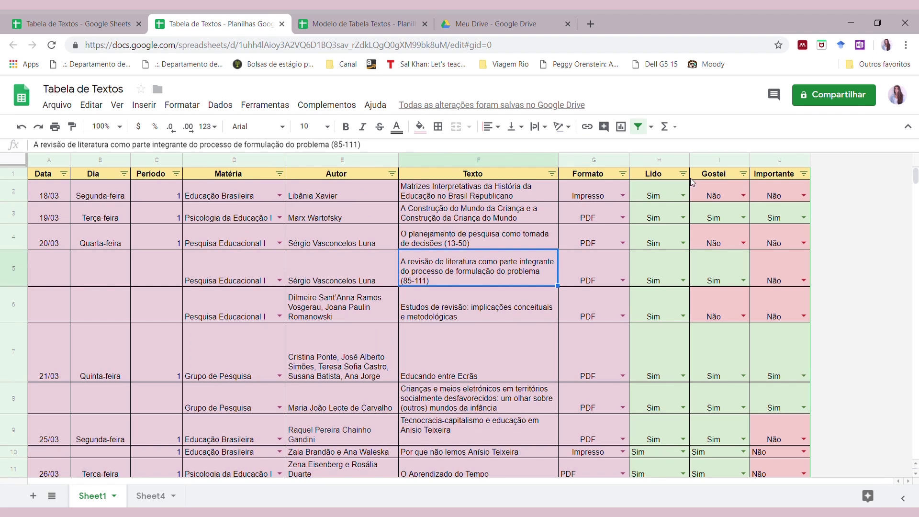
Step: Insert one column to the right of the Importante column
click(775, 177)
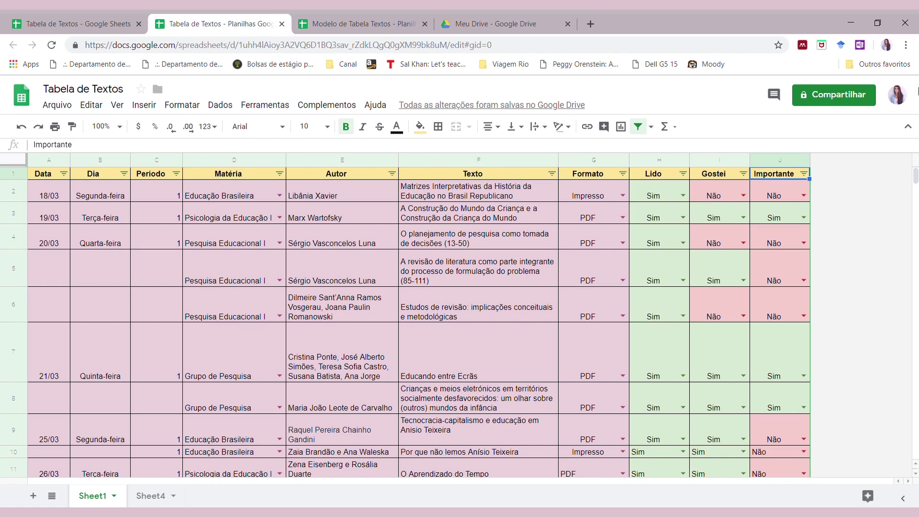
right_click(781, 162)
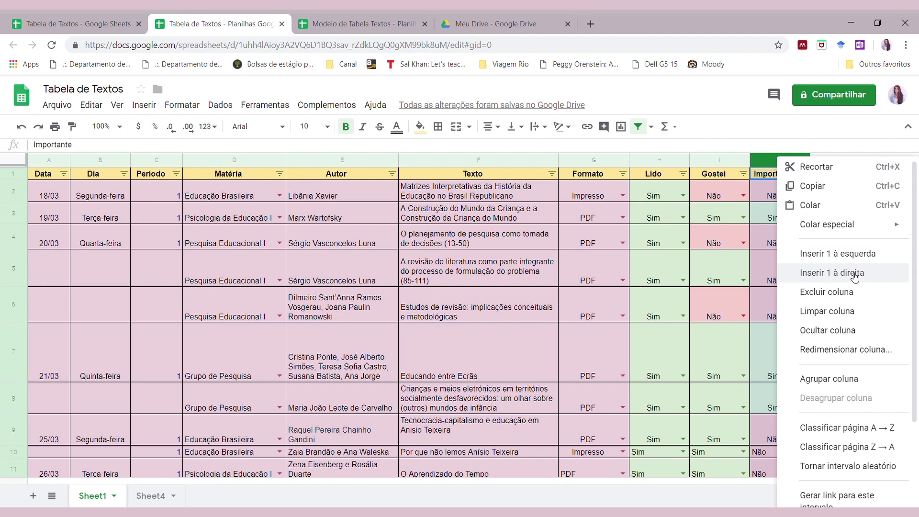
click(743, 196)
click(782, 162)
right_click(783, 162)
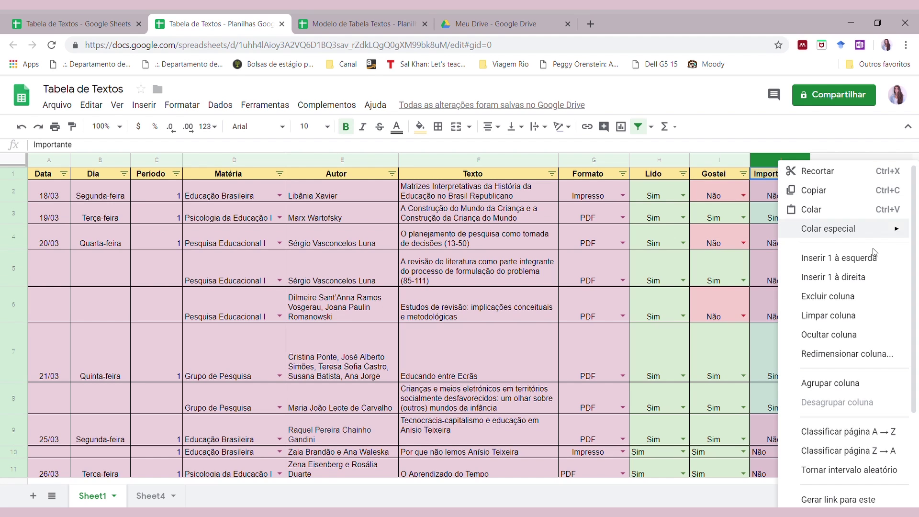
click(884, 276)
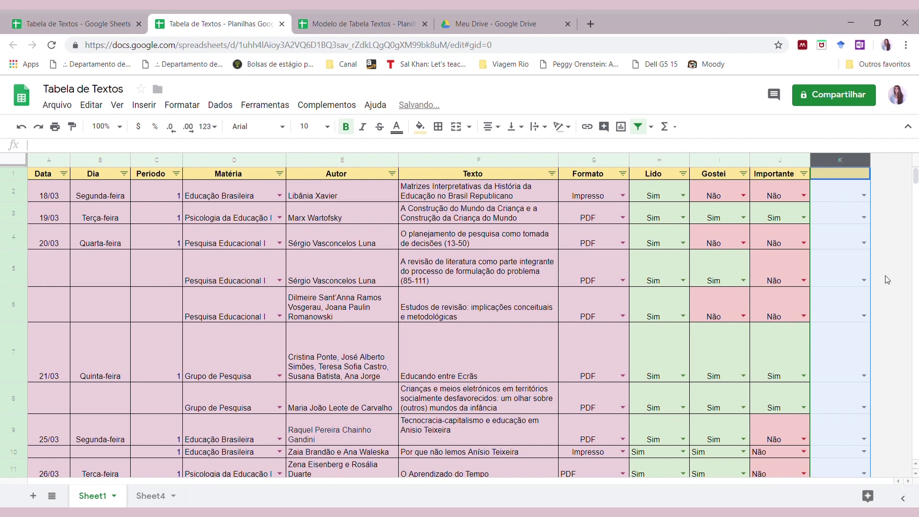
Step: In the new column, choose Não for the 18/03 reading and Sim for the 19/03 reading
click(863, 196)
click(856, 226)
click(868, 221)
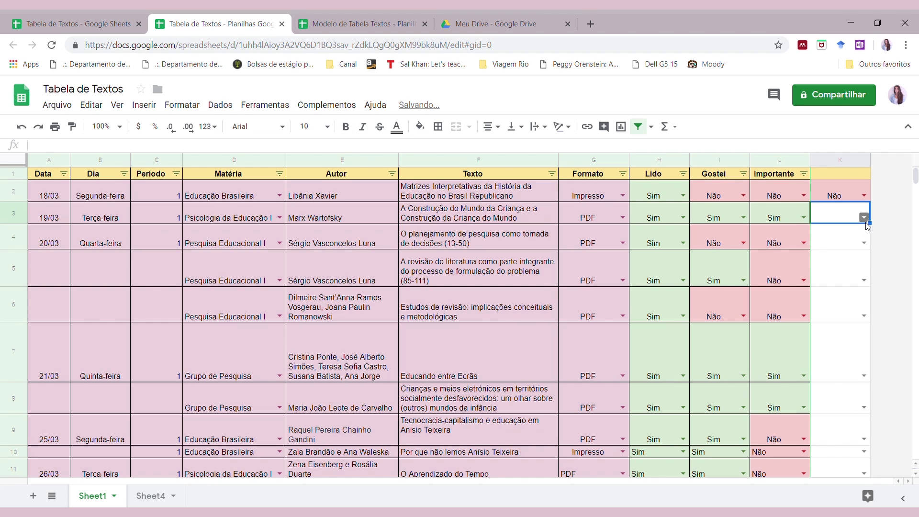
click(870, 221)
click(822, 232)
click(842, 279)
Step: Title the new column "Importante para a vida"
click(833, 174)
double_click(835, 176)
text(Importante para a vi)
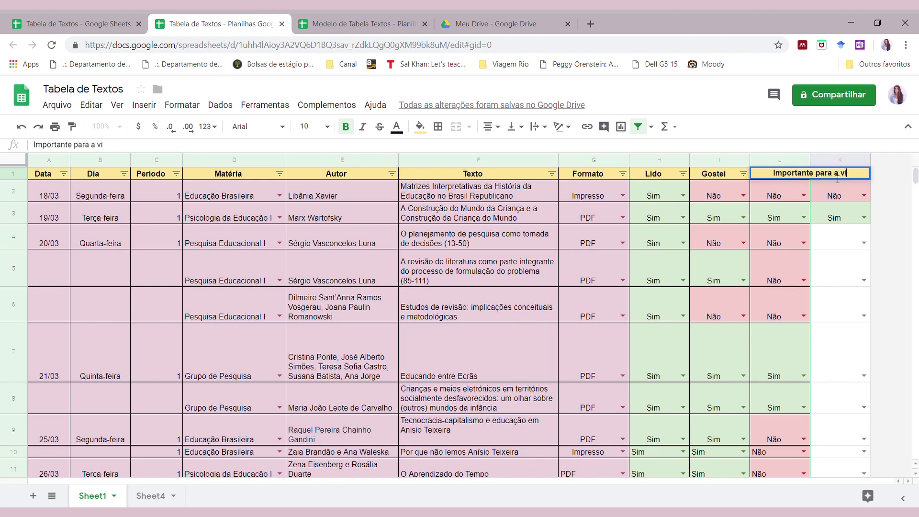
key(Return)
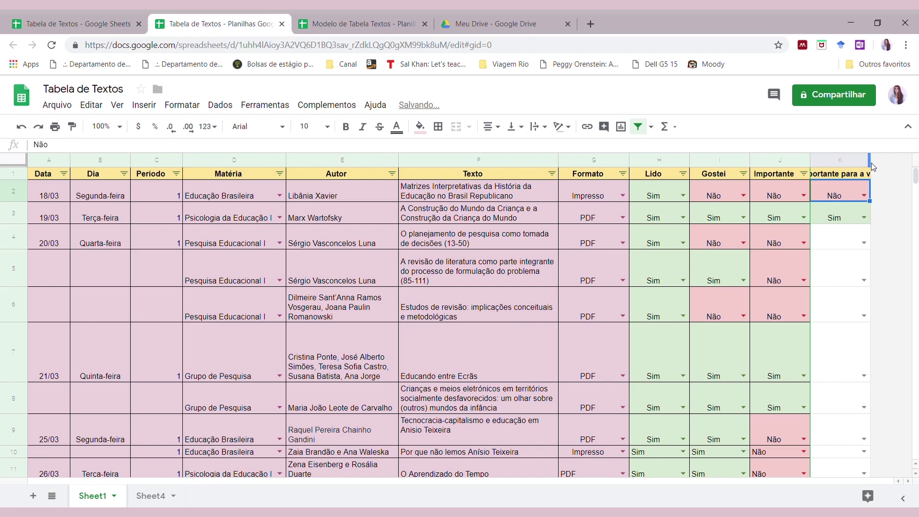
Step: Widen the new column to fit its title and choose Não for the 20/03 reading
drag(870, 162, 899, 162)
click(889, 245)
click(884, 271)
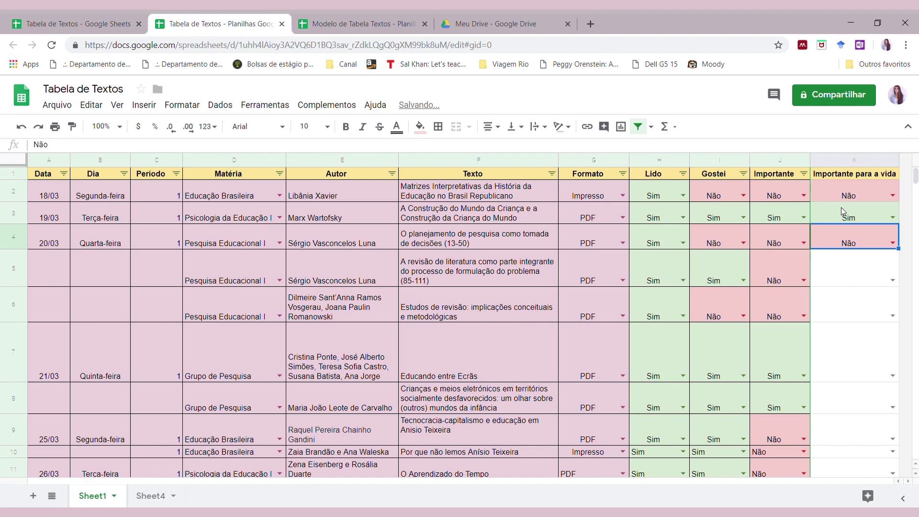
Step: Undo the dropdown choices, title and widening of the new column
key(Escape)
key(ctrl+z)
key(ctrl+z)
key(ctrl+z)
key(ctrl+z)
key(ctrl+z)
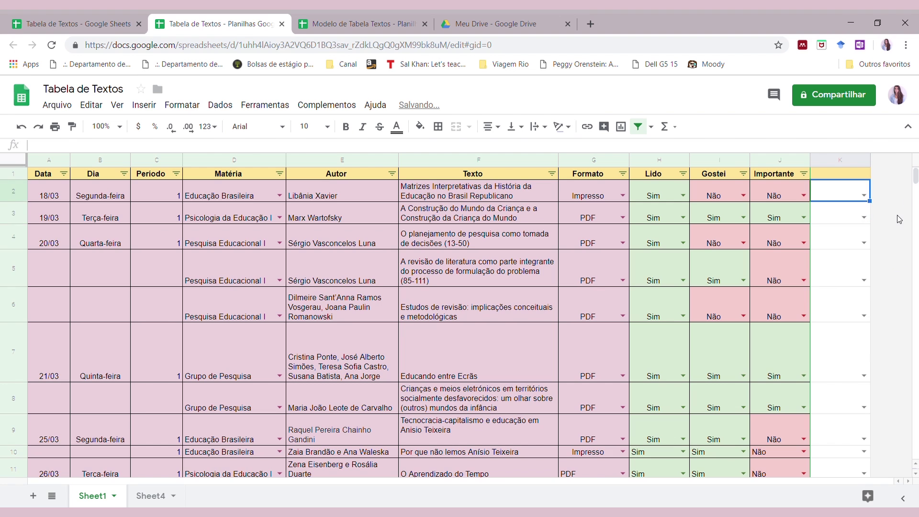
Step: Undo the insertion of the empty new column beside Importante
key(ctrl+z)
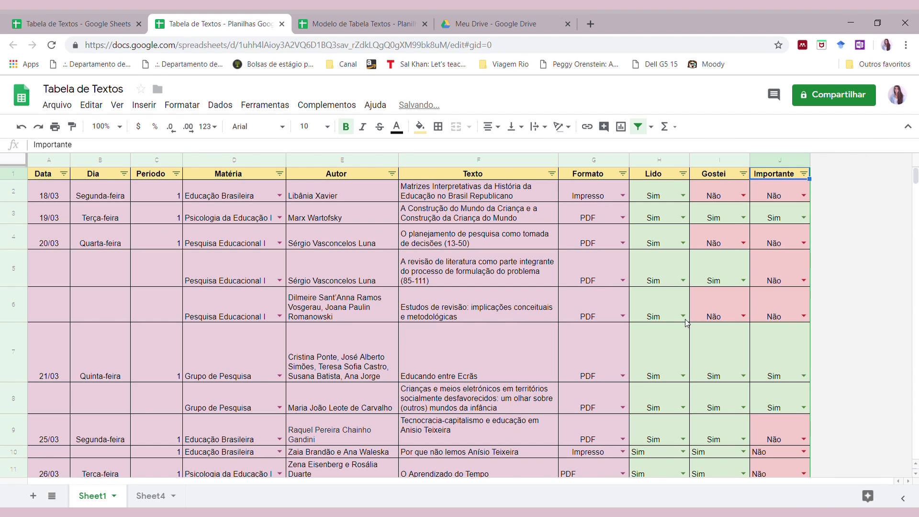
scroll(593, 321, down, 3)
scroll(604, 309, up, 3)
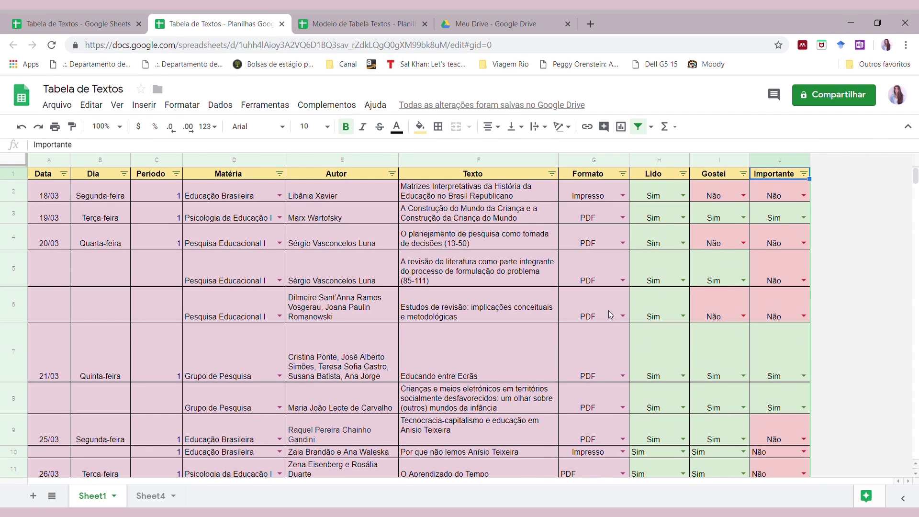
Step: Switch to the Modelo de Tabela Textos spreadsheet and slightly widen column A of its Instruções sheet
click(325, 22)
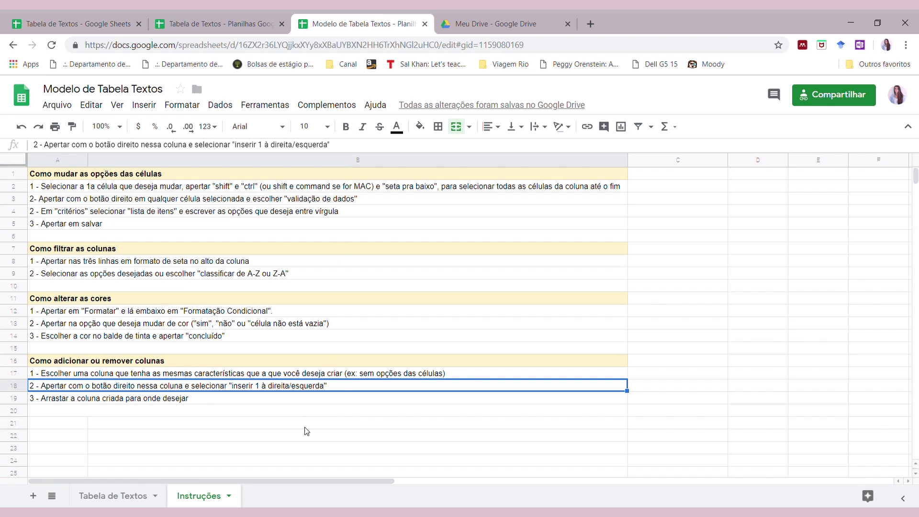
click(159, 495)
click(212, 495)
click(285, 448)
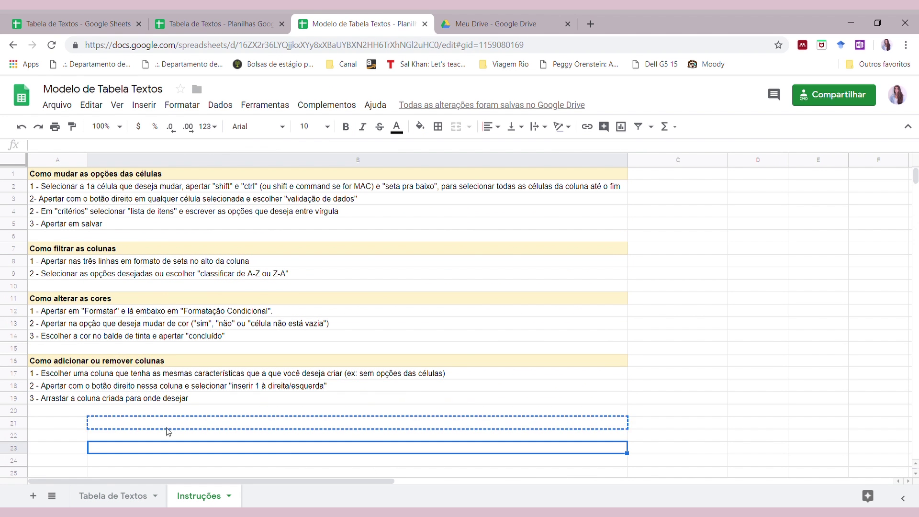
click(189, 426)
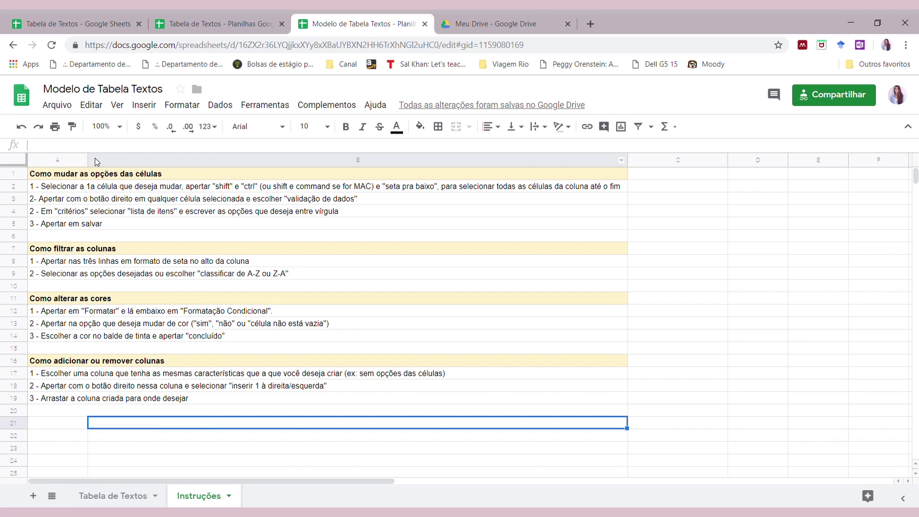
drag(88, 159, 113, 160)
click(402, 361)
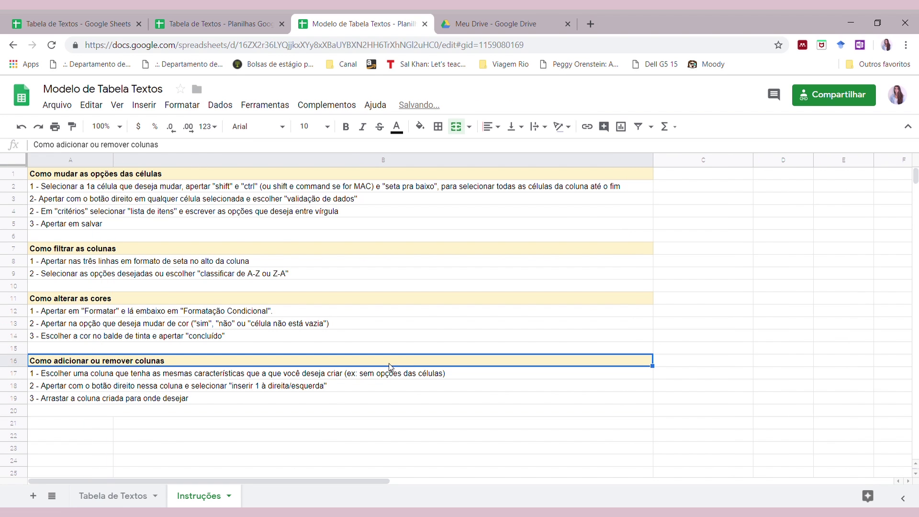
Step: On the template's Tabela de Textos sheet, slightly widen the Importante, Gostei, Dia and Data columns
click(120, 497)
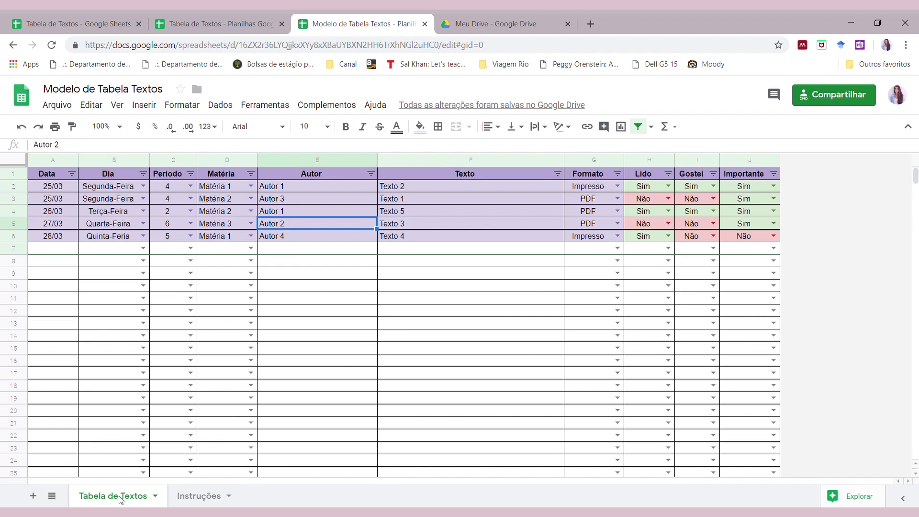
click(204, 495)
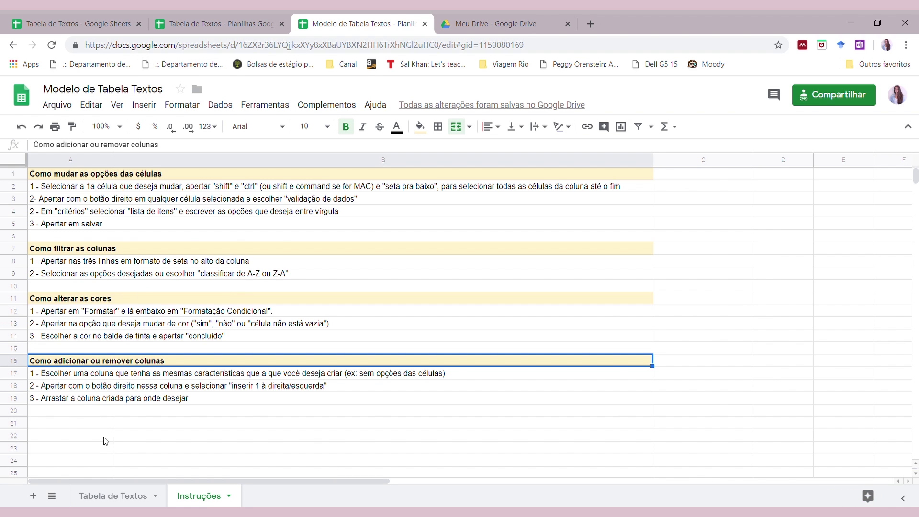
click(112, 495)
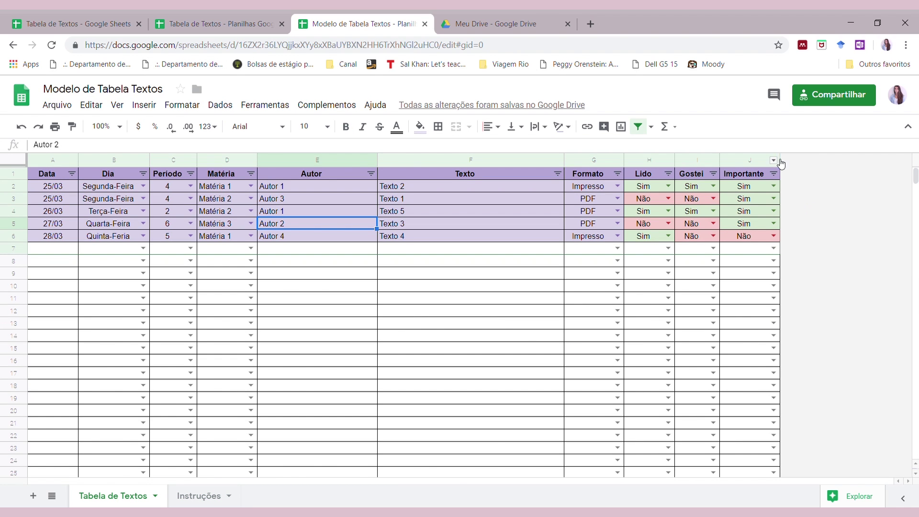
drag(779, 160, 801, 160)
drag(719, 161, 732, 160)
click(497, 296)
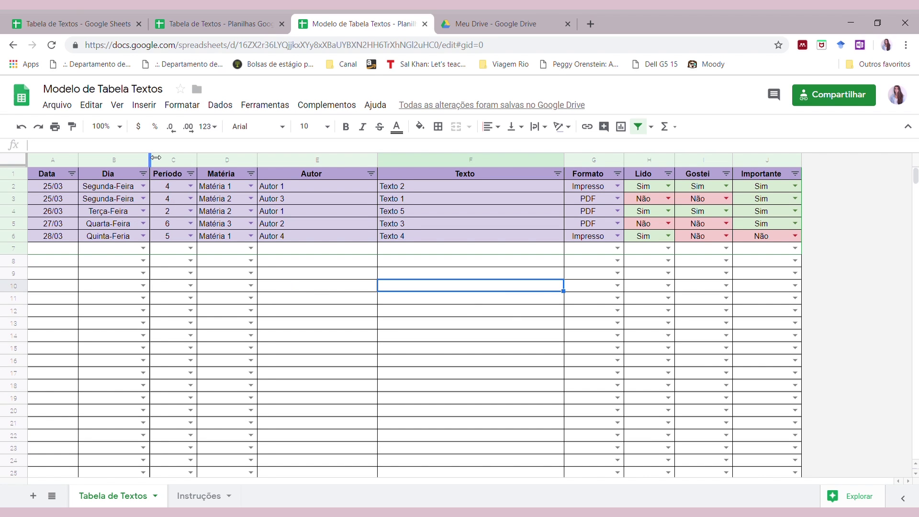
drag(156, 157, 165, 157)
drag(78, 159, 84, 159)
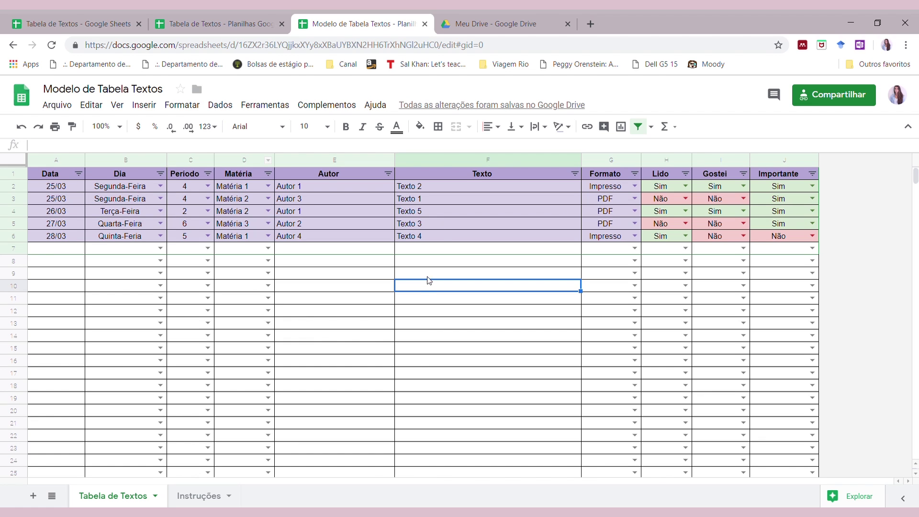
drag(784, 285, 12, 174)
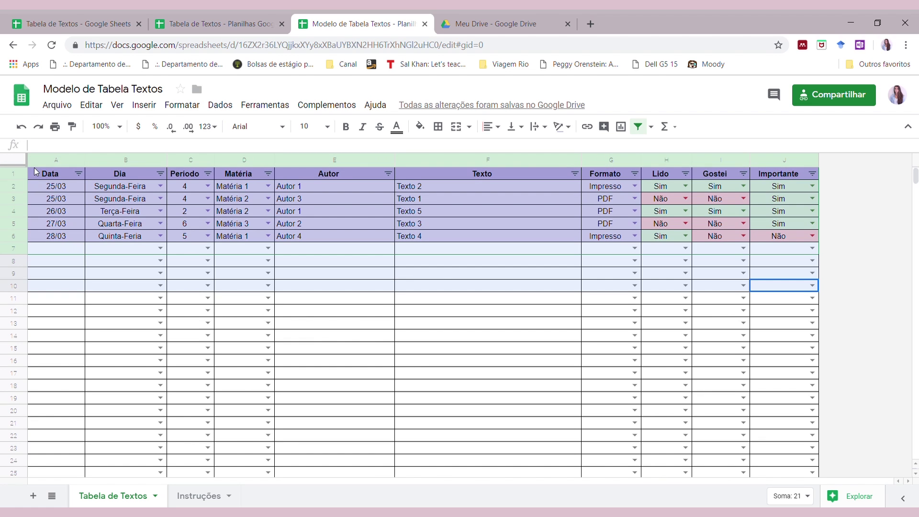
click(93, 283)
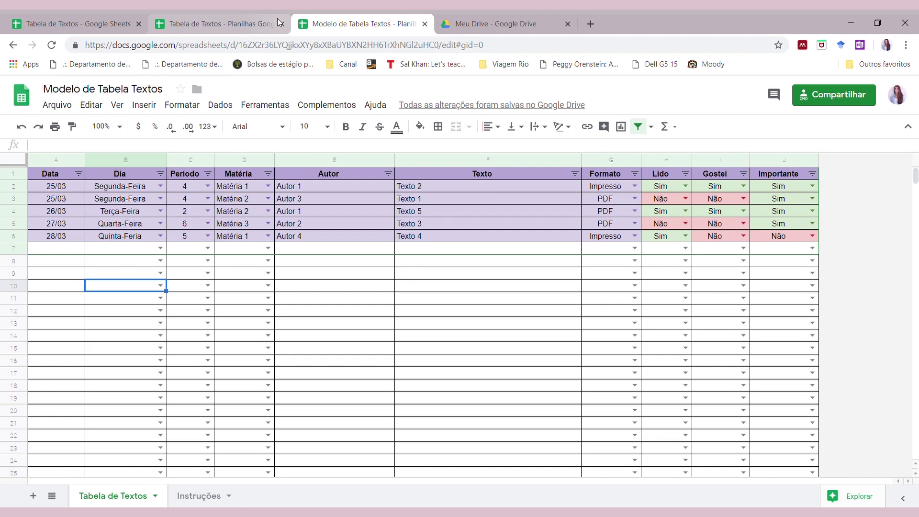
double_click(369, 328)
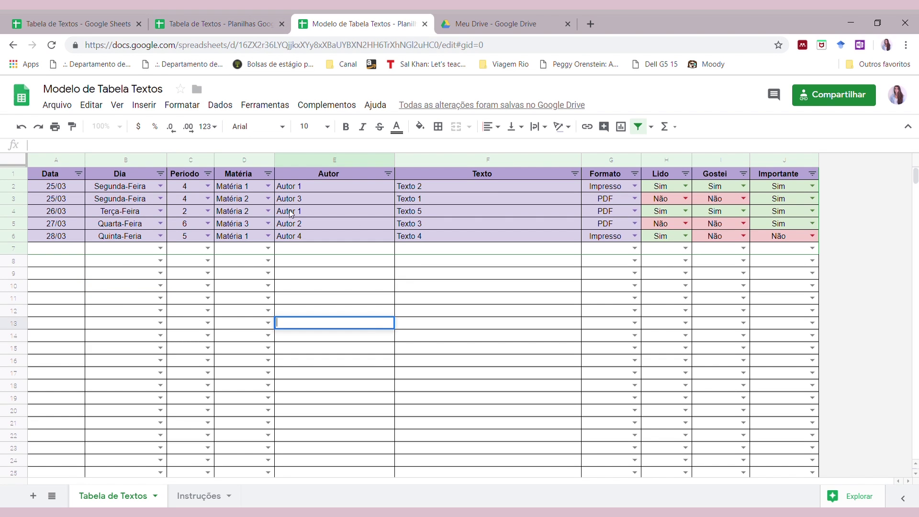